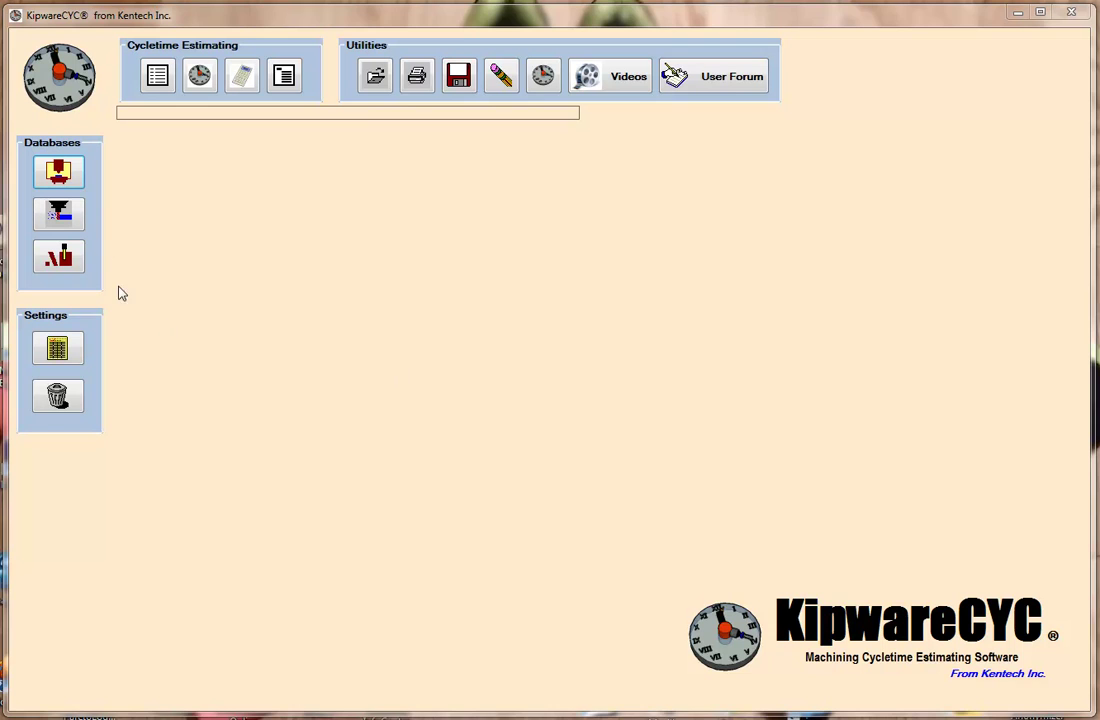
# Look up the Haas SL-20L in the machine database and review its turning specifications.
pyautogui.click(58, 172)
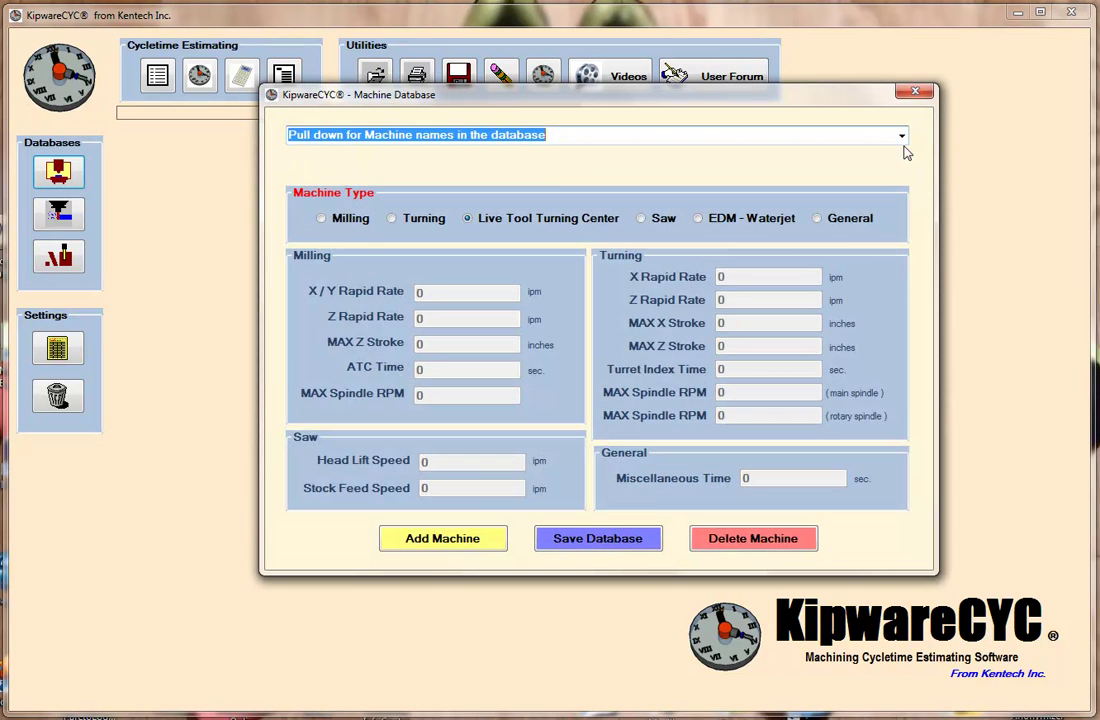
pyautogui.click(901, 136)
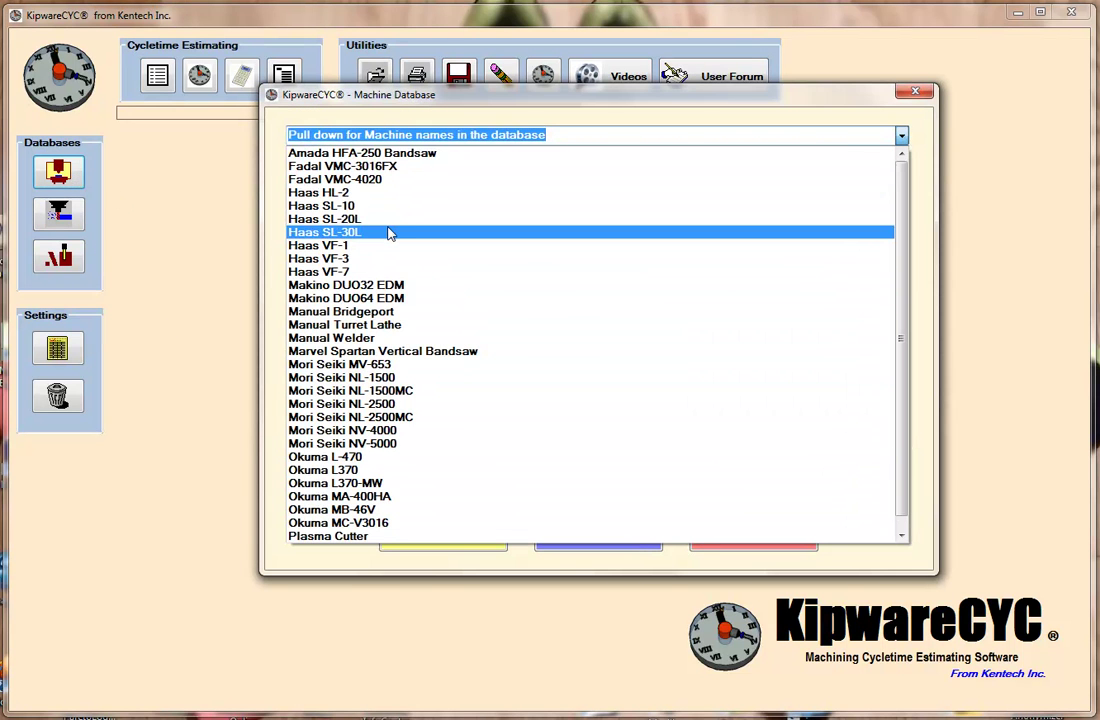
pyautogui.click(352, 219)
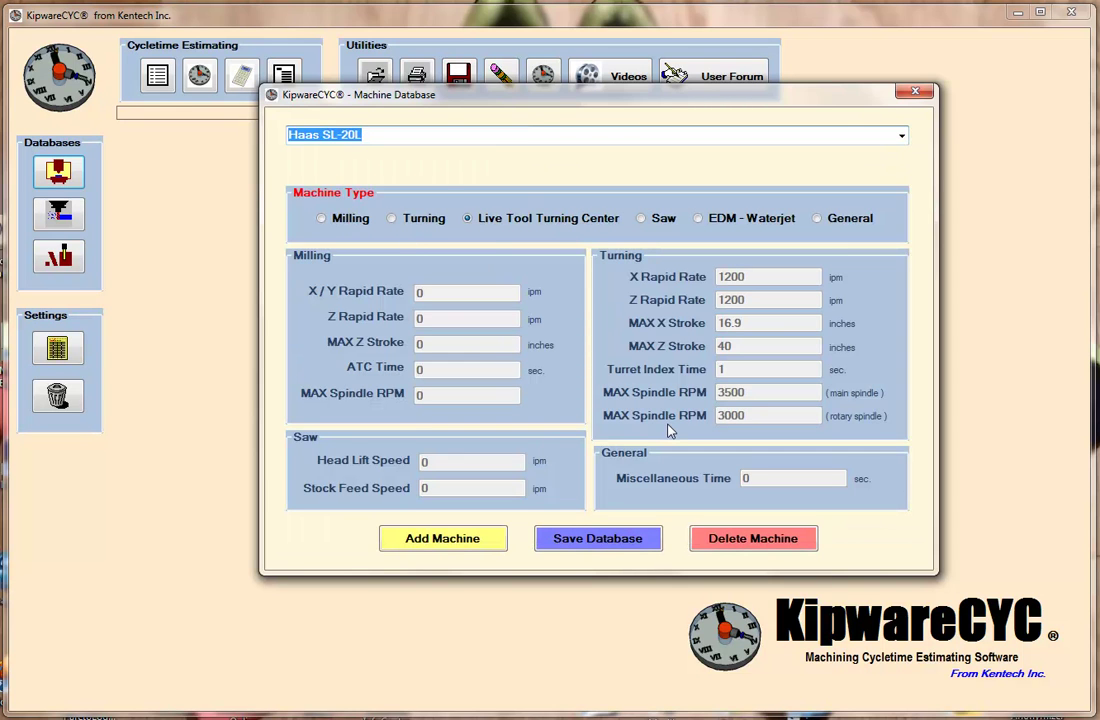
pyautogui.click(914, 91)
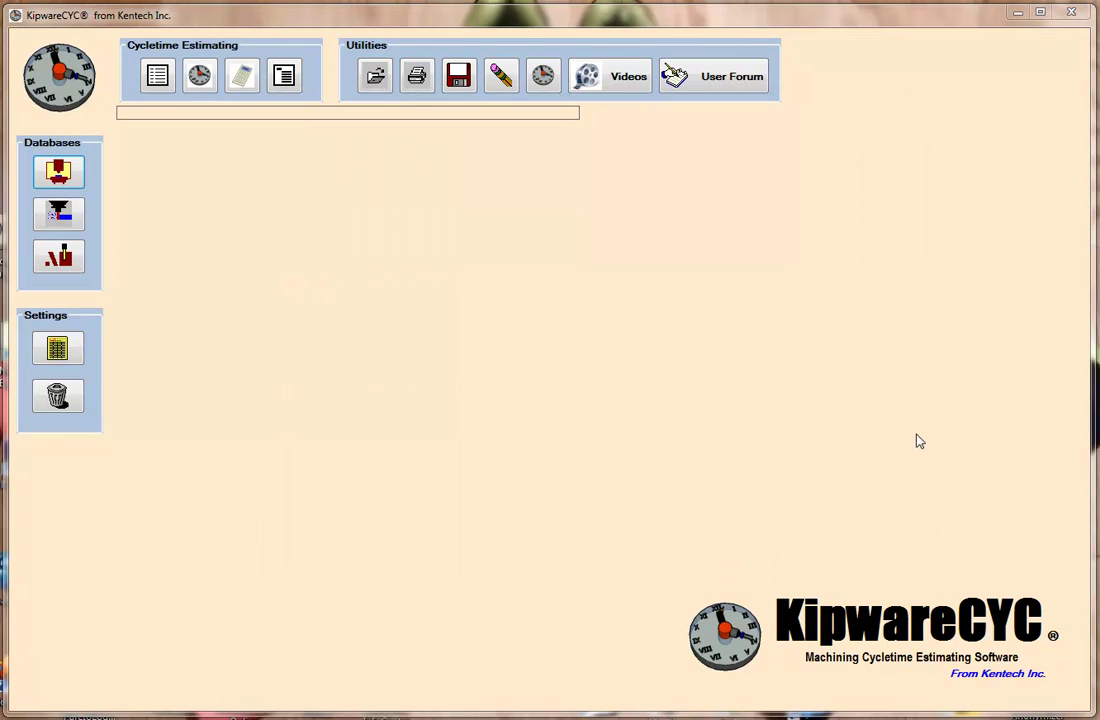
# Review the rough milling and rough turning cutting parameters for 4150 Steel in the cutting parameter database.
pyautogui.click(70, 218)
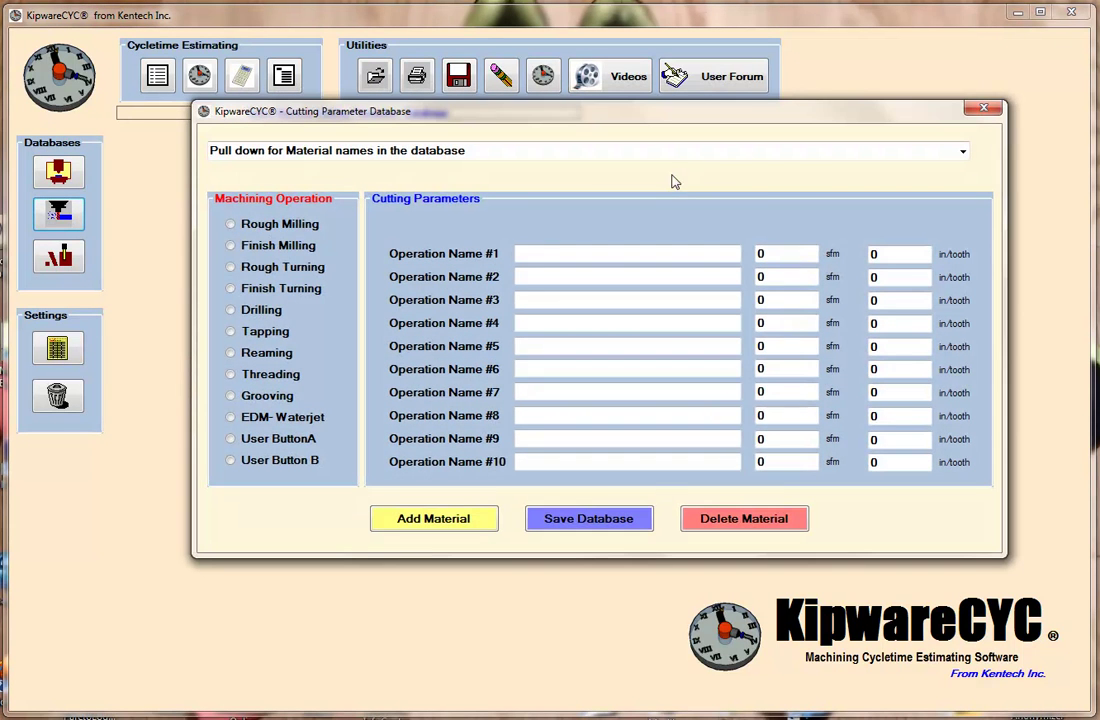
pyautogui.click(962, 151)
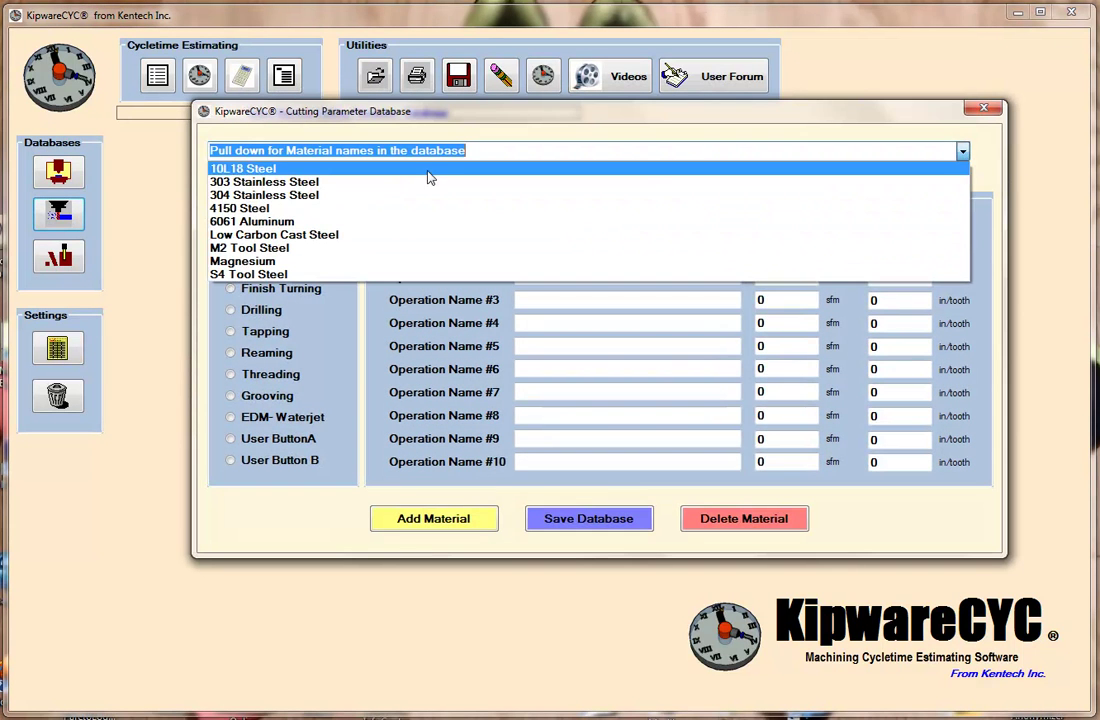
pyautogui.click(280, 208)
pyautogui.click(278, 222)
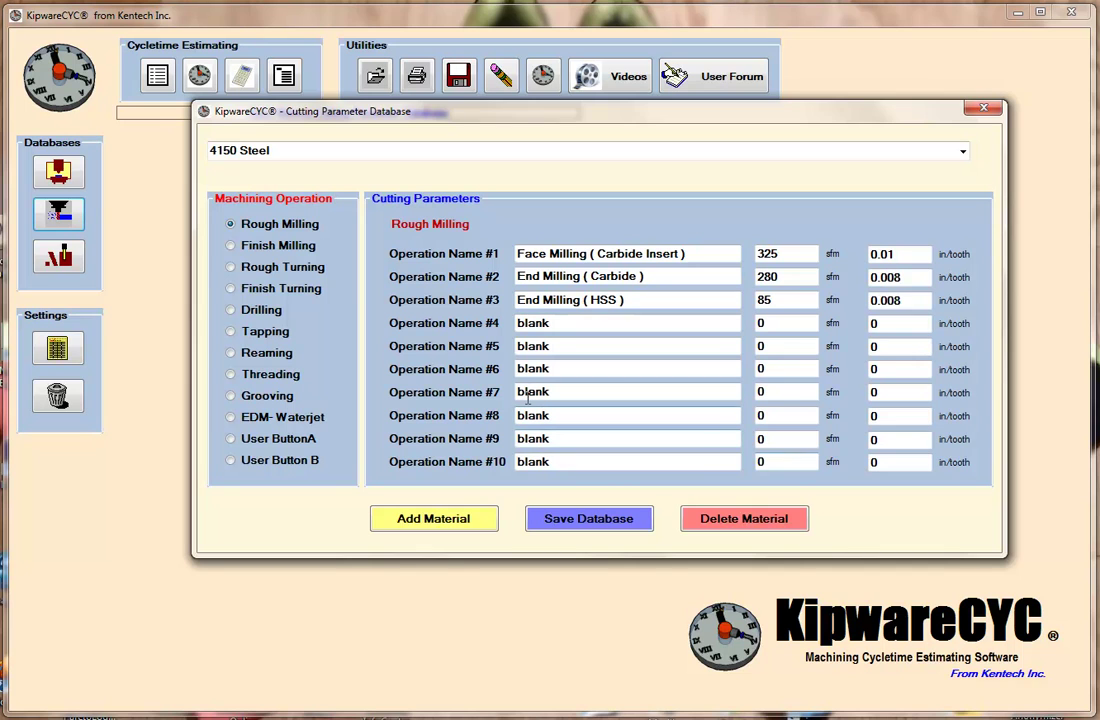
pyautogui.click(231, 267)
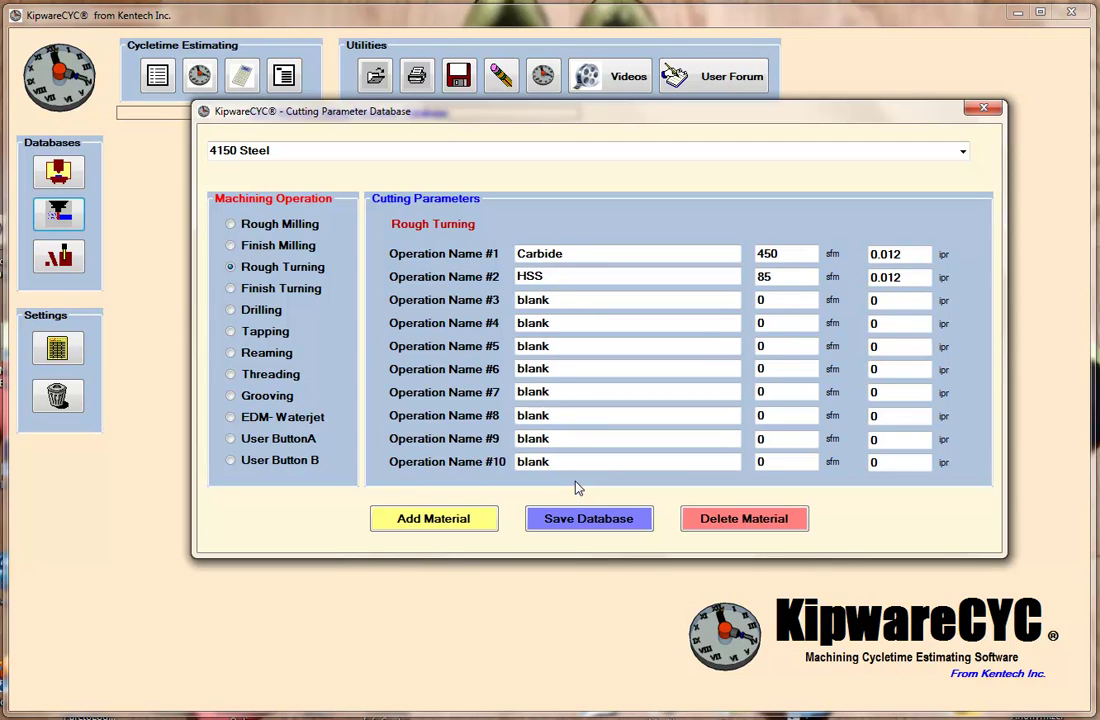
pyautogui.click(983, 107)
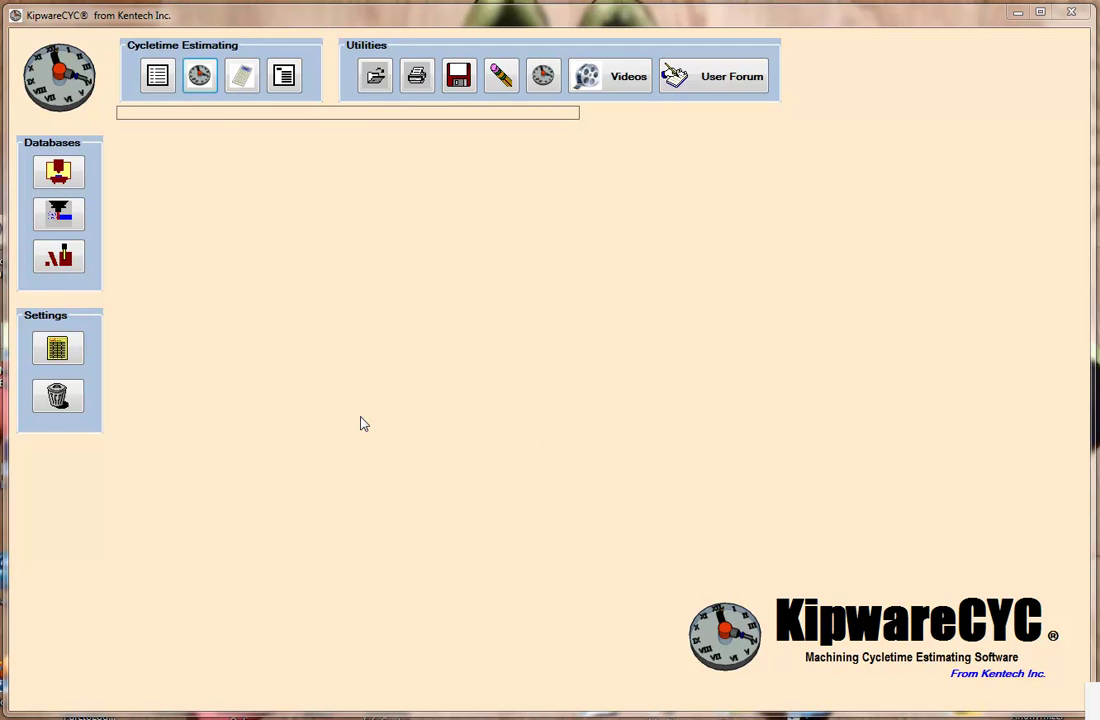
# Review the customer, part and estimator details in the cycle time estimate specifics.
pyautogui.click(163, 86)
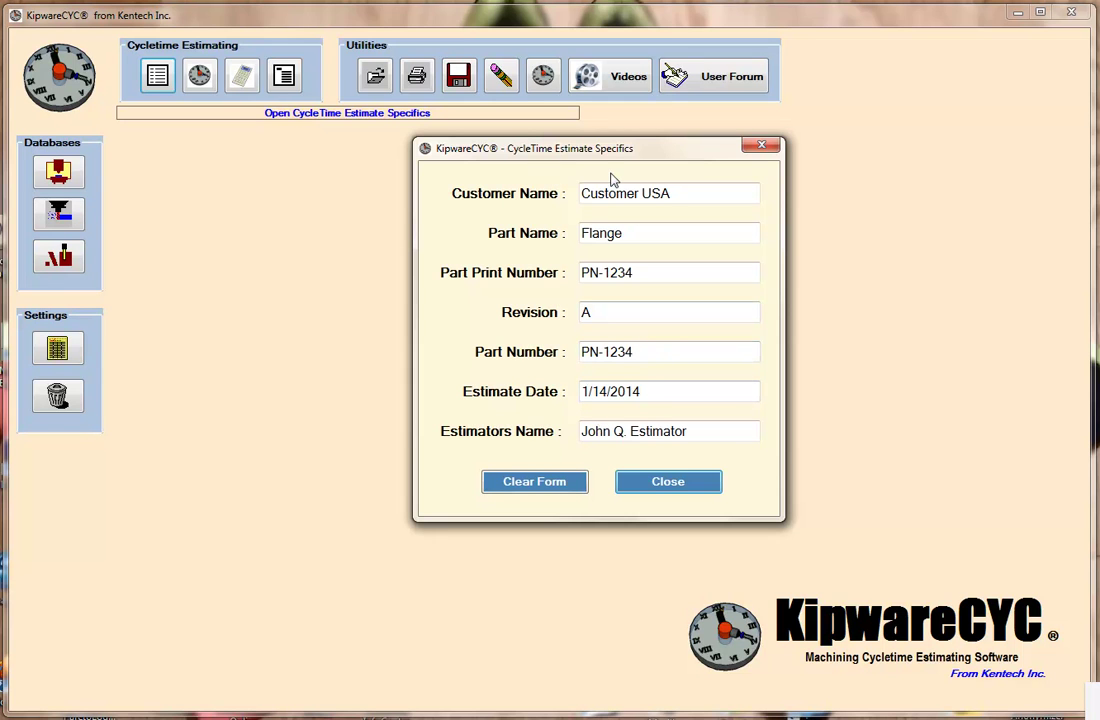
pyautogui.click(664, 487)
# Open the data for operation 1 and check its machine, material, main operation and sub operation choices, keeping Carbide.
pyautogui.click(199, 88)
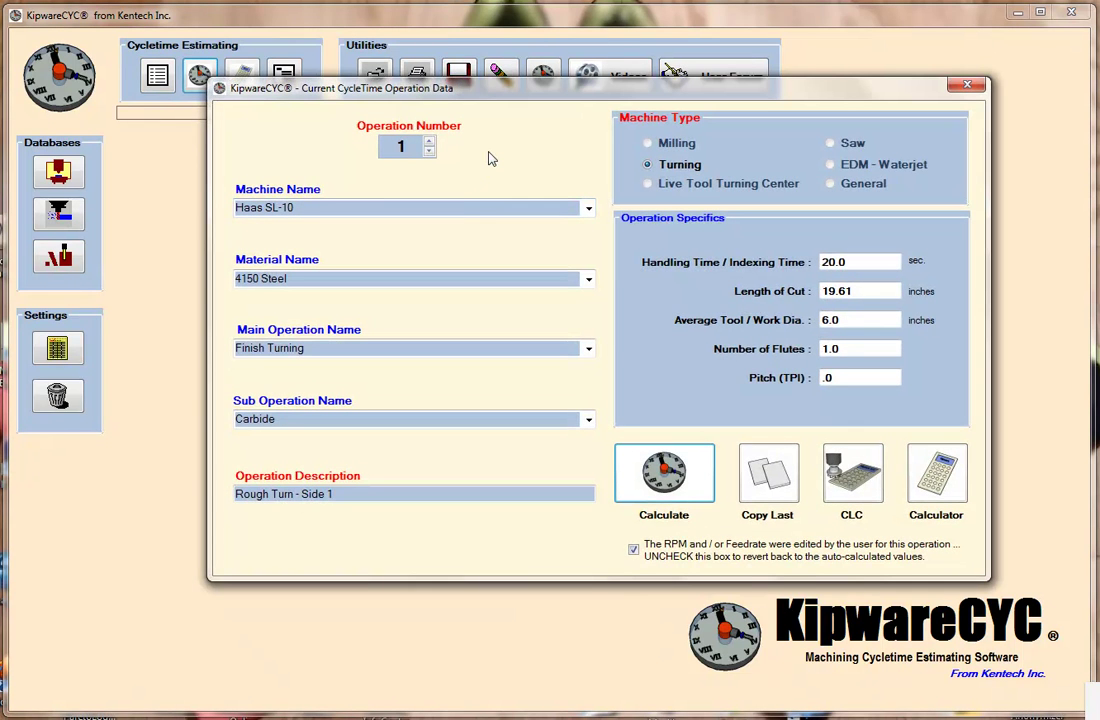
pyautogui.click(589, 210)
pyautogui.click(590, 209)
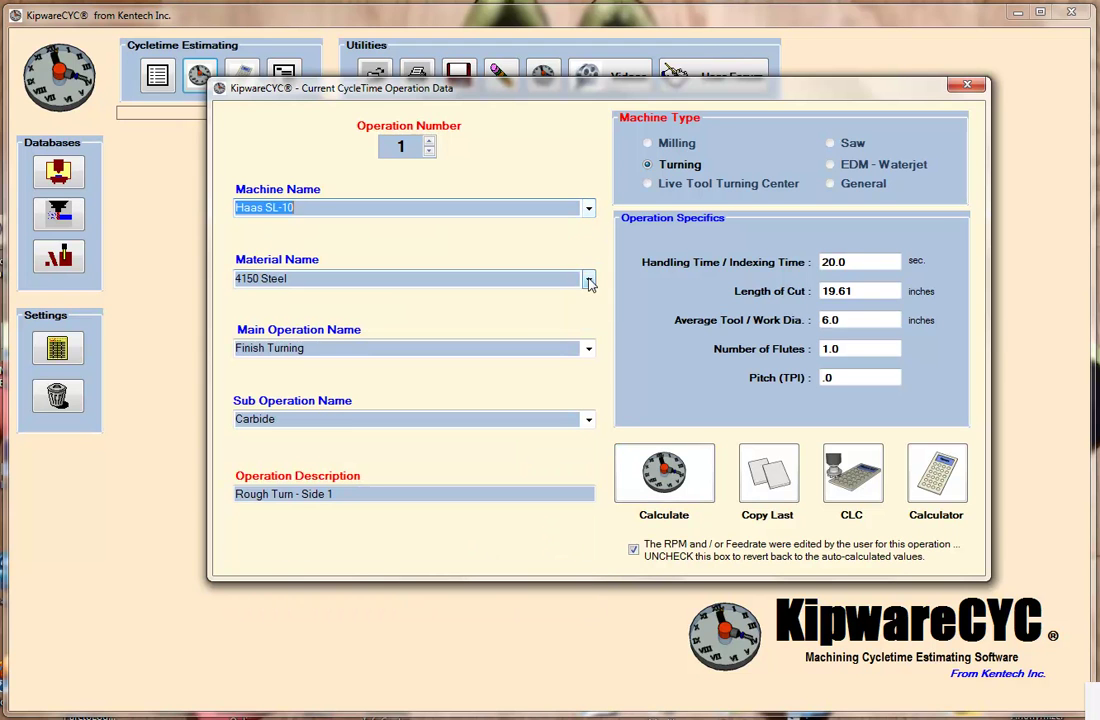
pyautogui.click(589, 280)
pyautogui.click(589, 280)
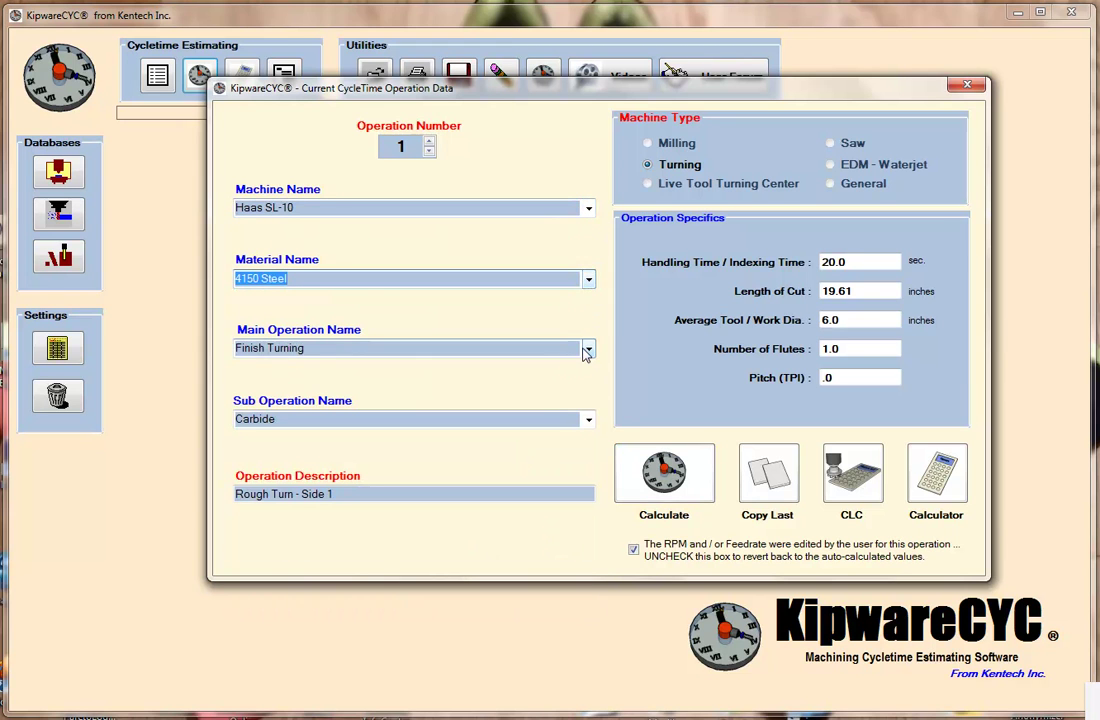
pyautogui.click(588, 349)
pyautogui.click(588, 349)
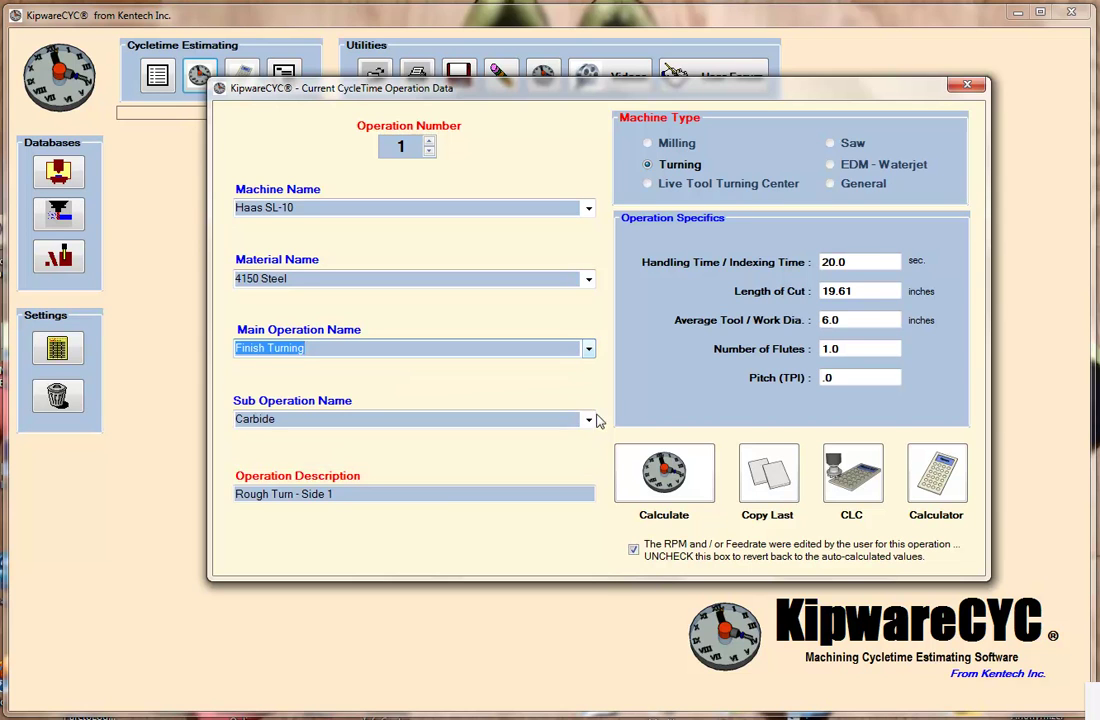
pyautogui.click(588, 420)
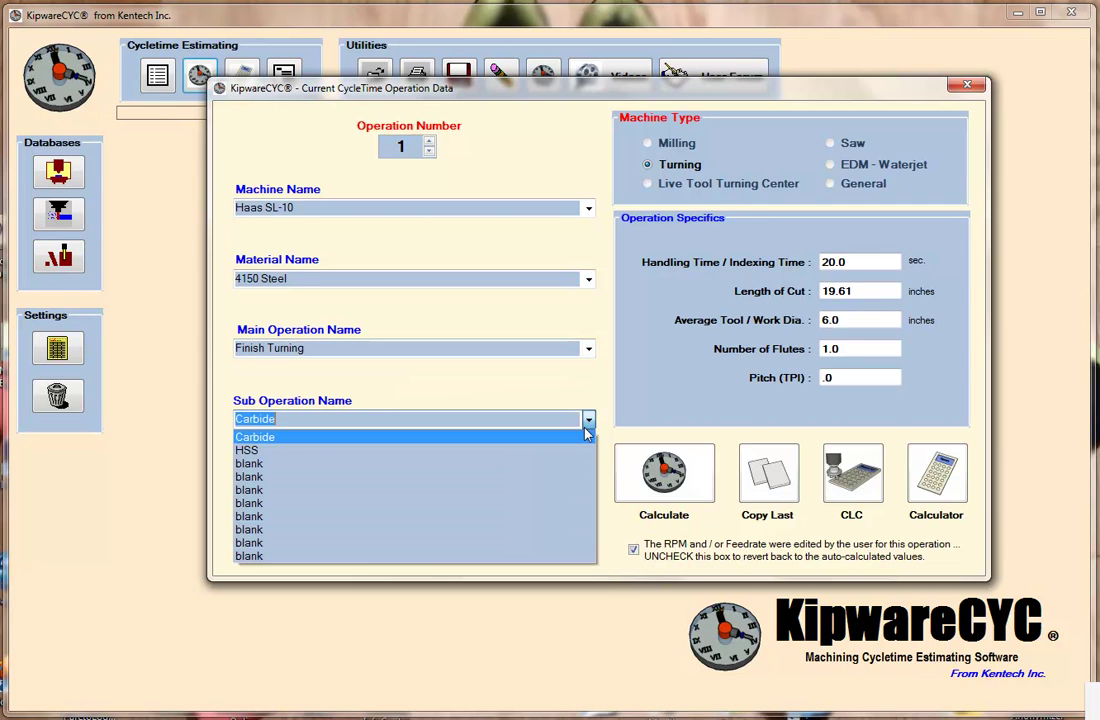
pyautogui.click(587, 436)
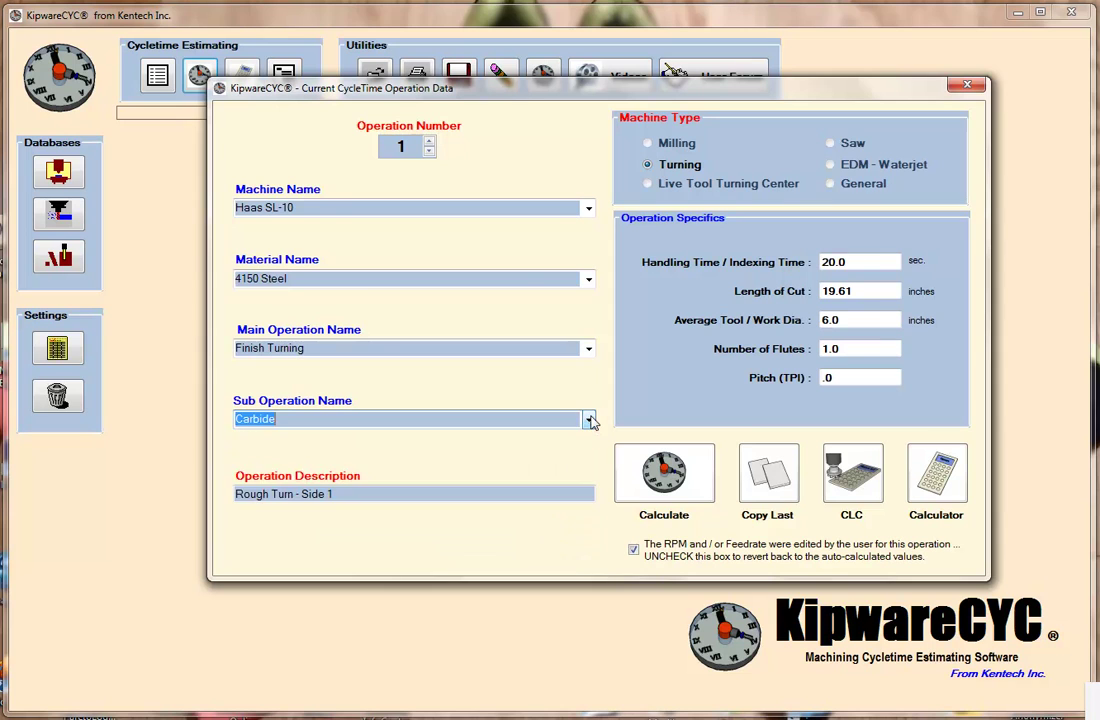
pyautogui.press('Tab')
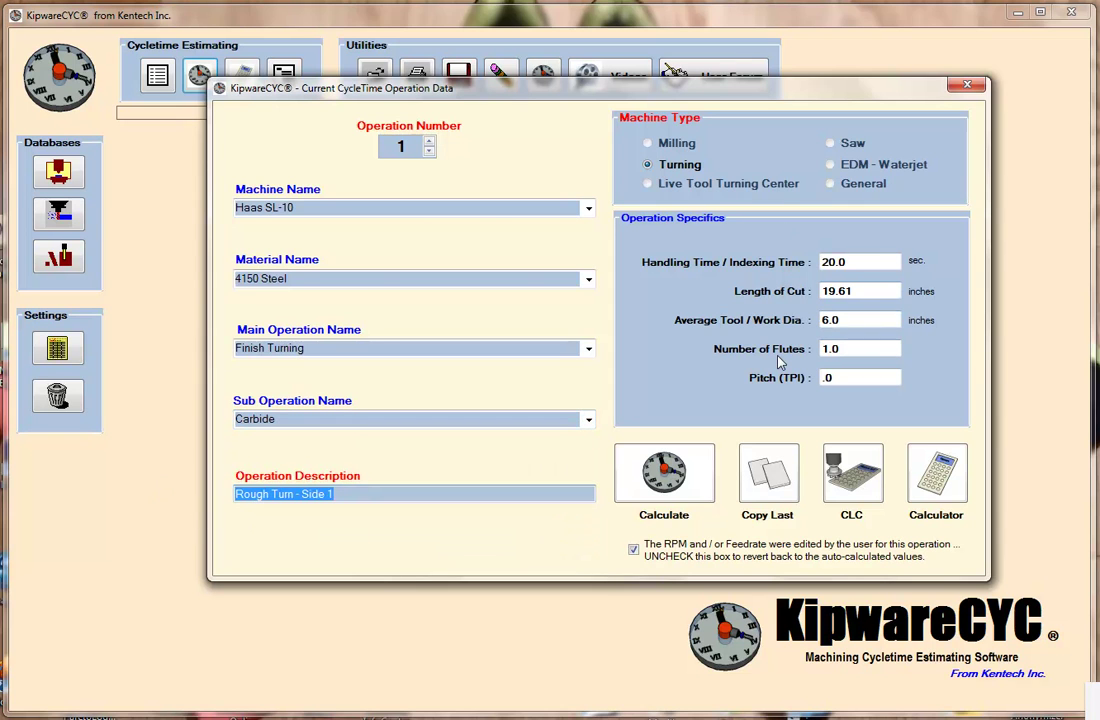
# Calculate operation 1, set its database feedrate to 0.008 and recalculate the cycle time.
pyautogui.click(698, 467)
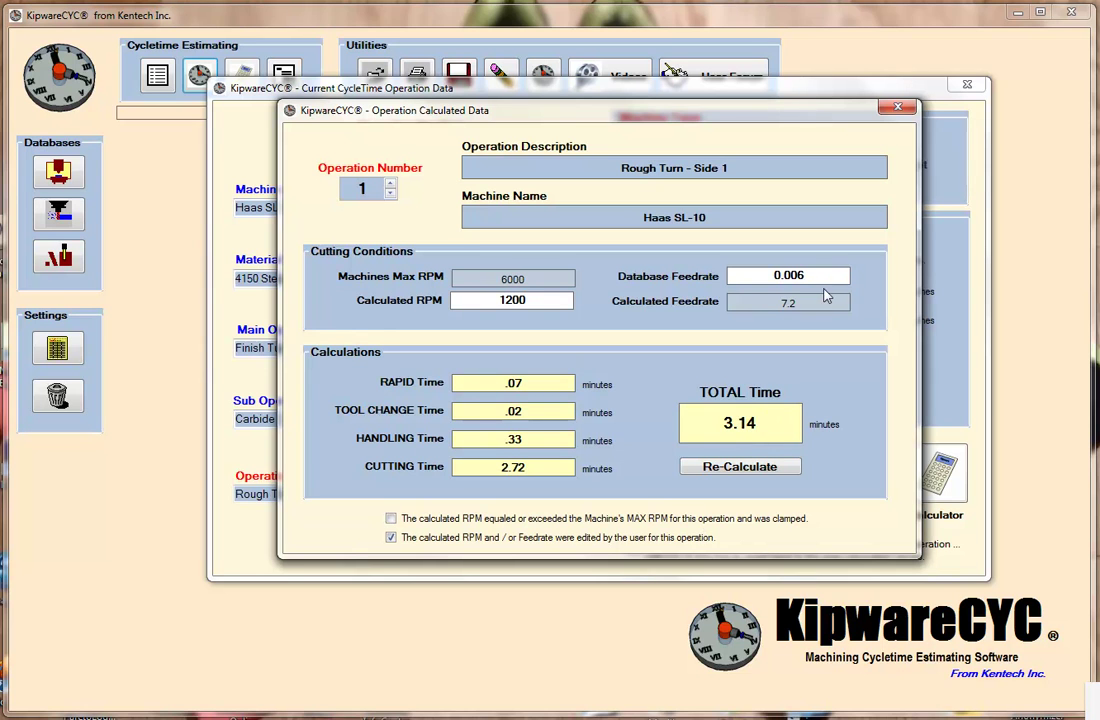
pyautogui.moveTo(803, 276); pyautogui.dragTo(739, 276)
pyautogui.press('BackSpace')
pyautogui.write('.008')
pyautogui.click(788, 468)
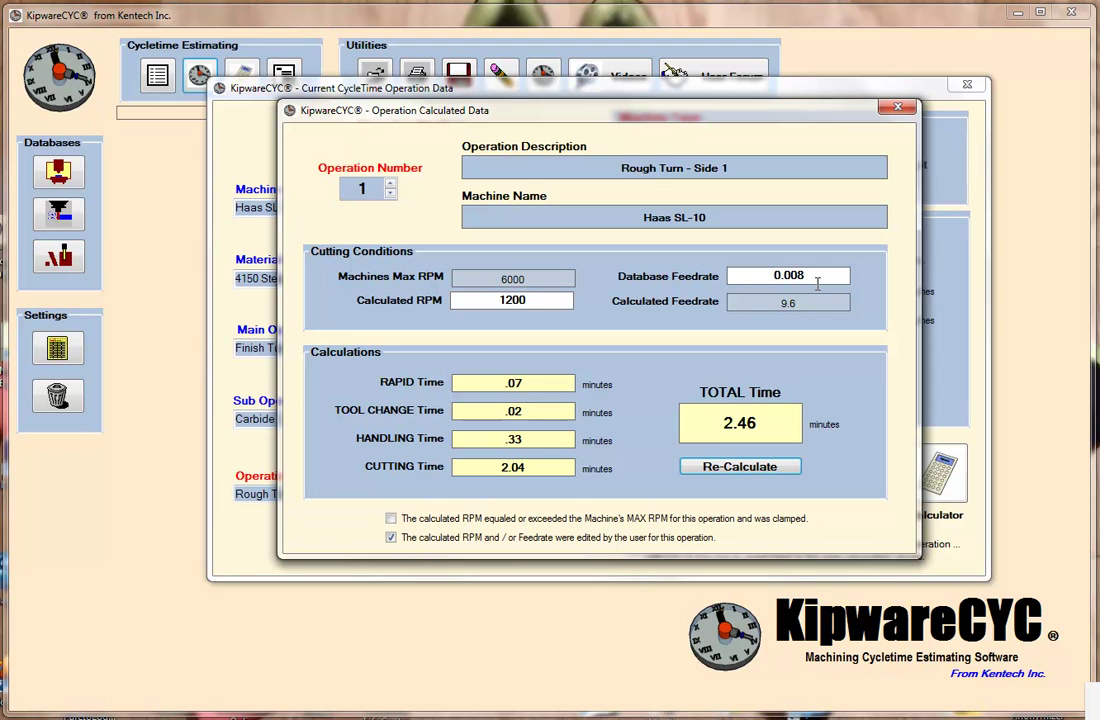
pyautogui.click(897, 106)
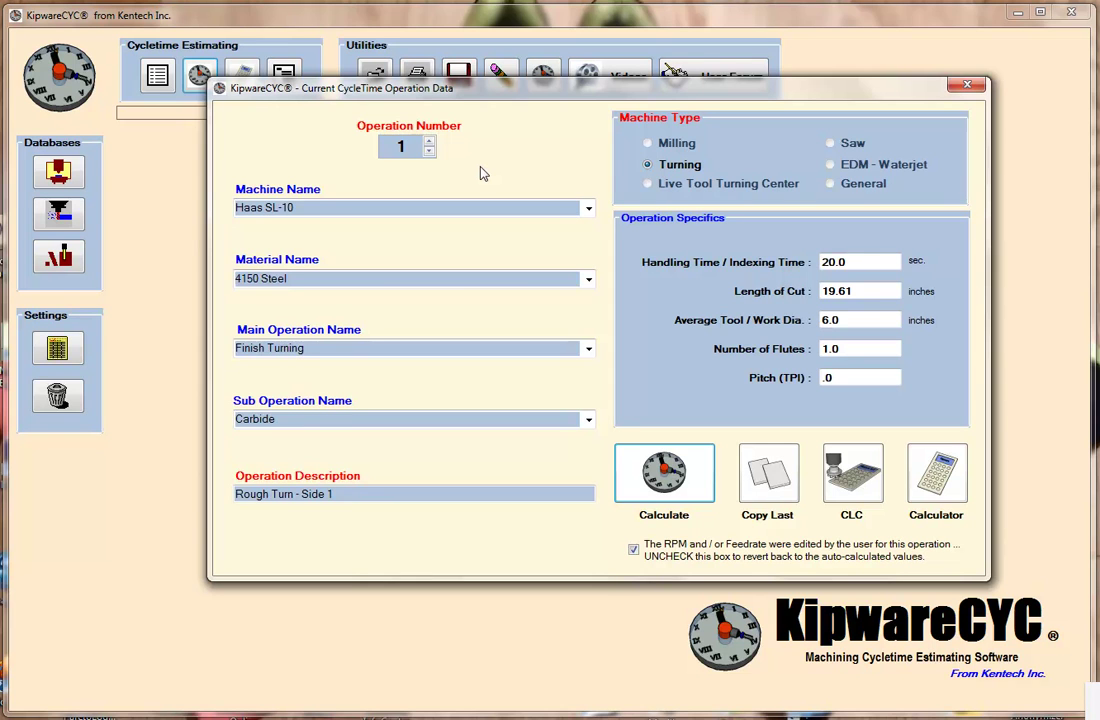
# Launch the Cut Length Calculator for the length of cut of operation 1.
pyautogui.doubleClick(867, 292)
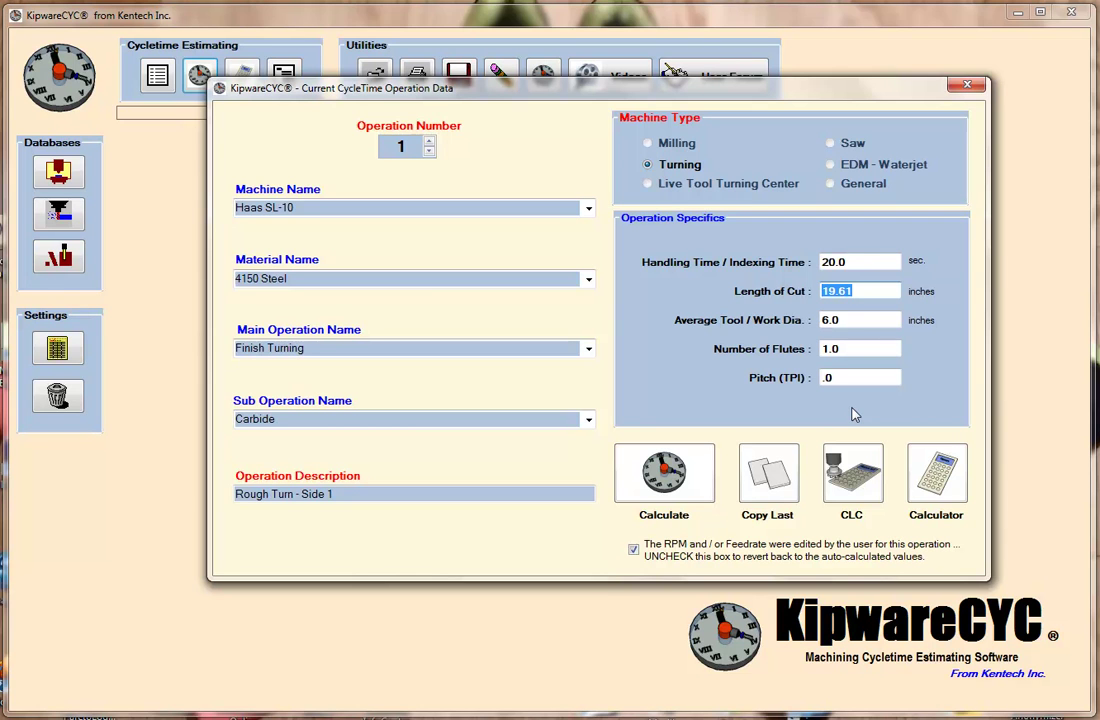
pyautogui.press('Tab')
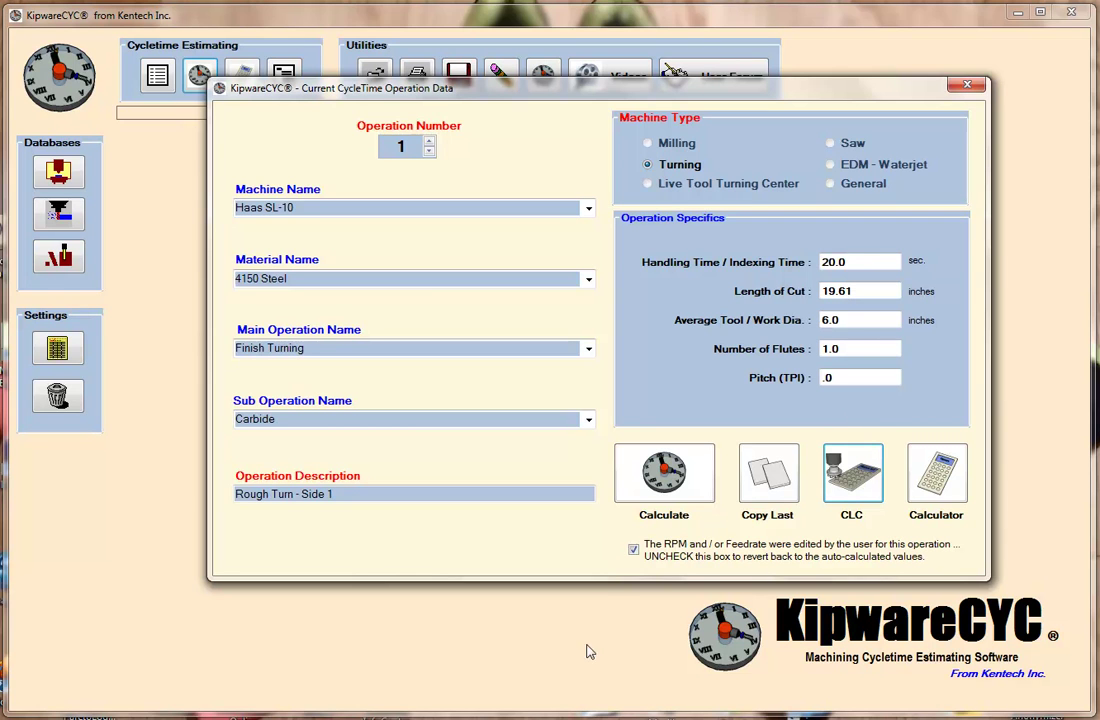
pyautogui.press('Return')
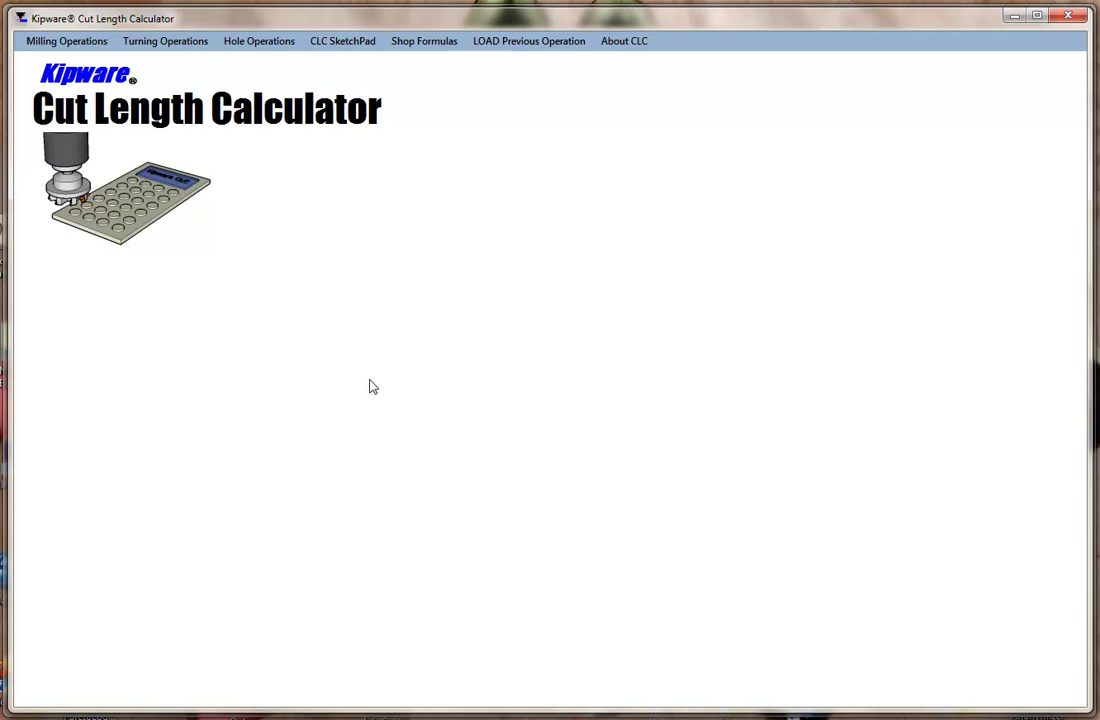
# Examine the input form for milling a square or rectangular pocket in the Cut Length Calculator.
pyautogui.click(90, 44)
pyautogui.click(90, 62)
pyautogui.click(93, 41)
pyautogui.click(93, 77)
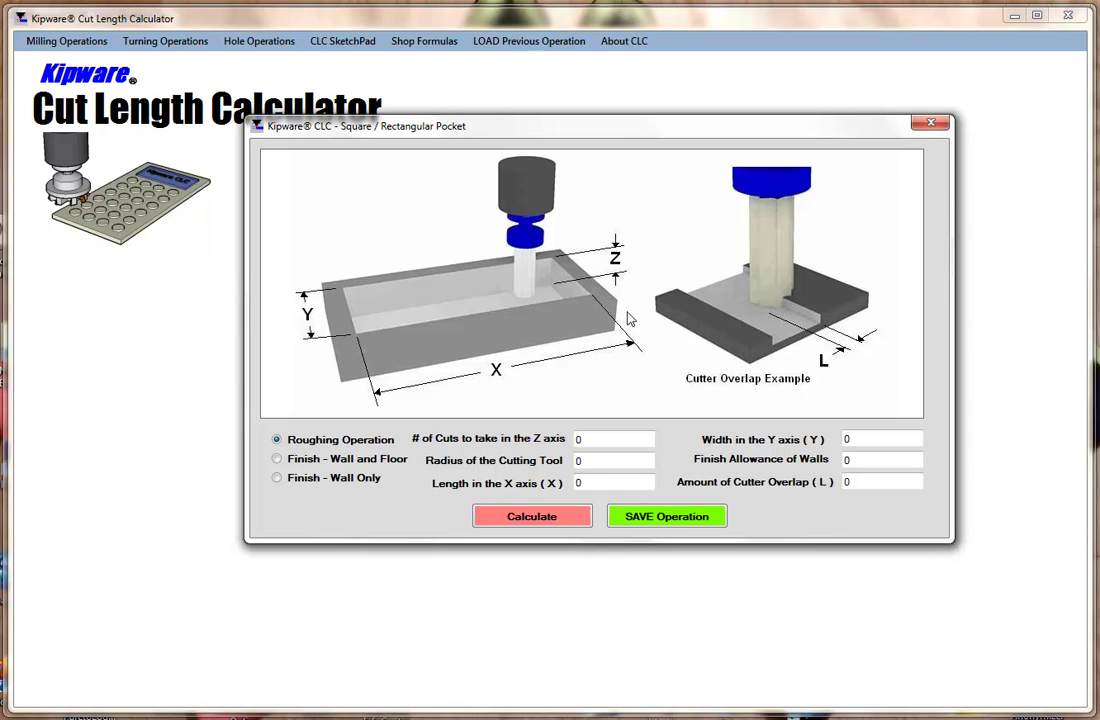
pyautogui.click(945, 118)
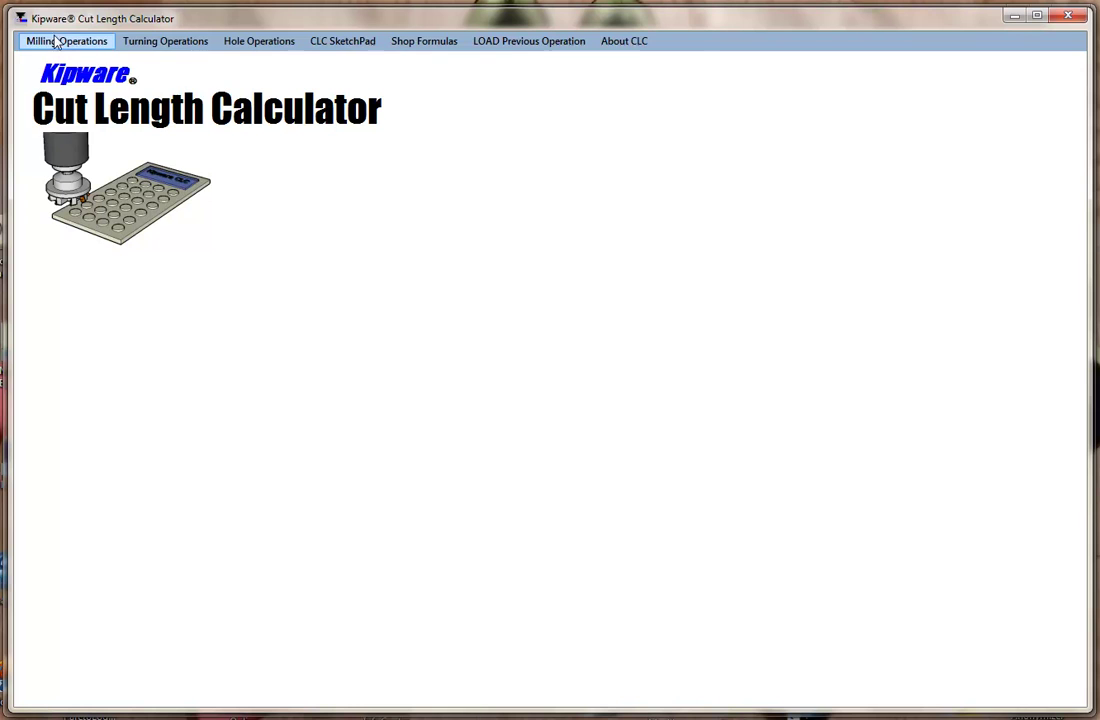
# Look over the available turning and hole operations in the Cut Length Calculator.
pyautogui.click(57, 44)
pyautogui.moveTo(183, 50)
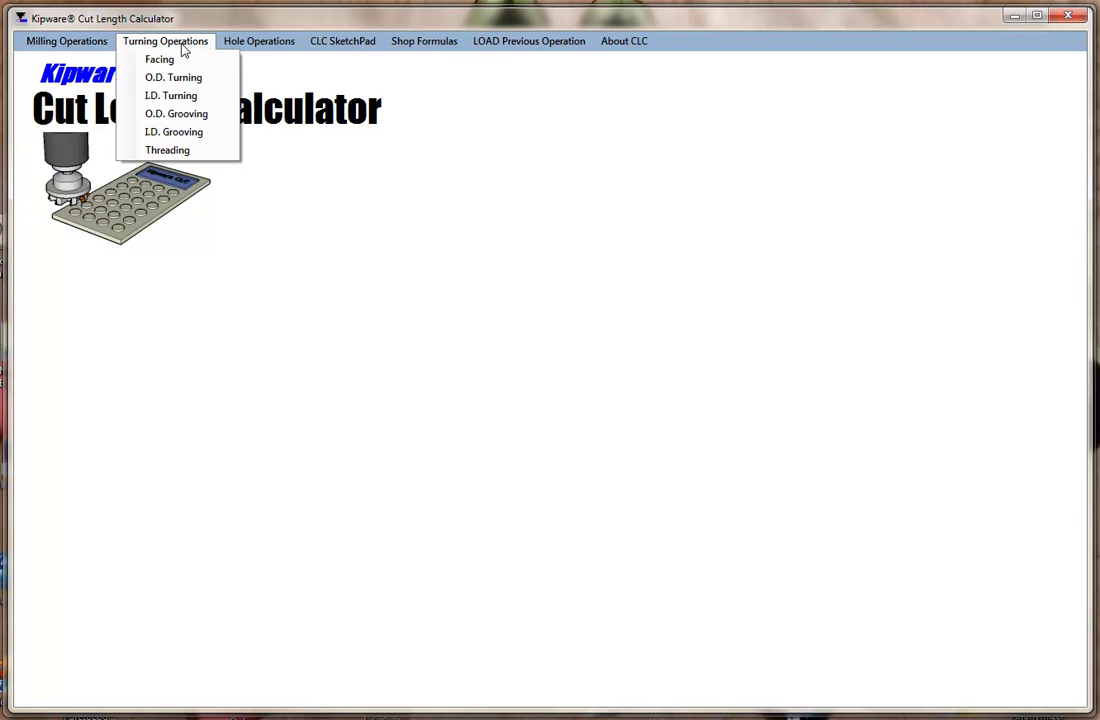
pyautogui.moveTo(227, 51)
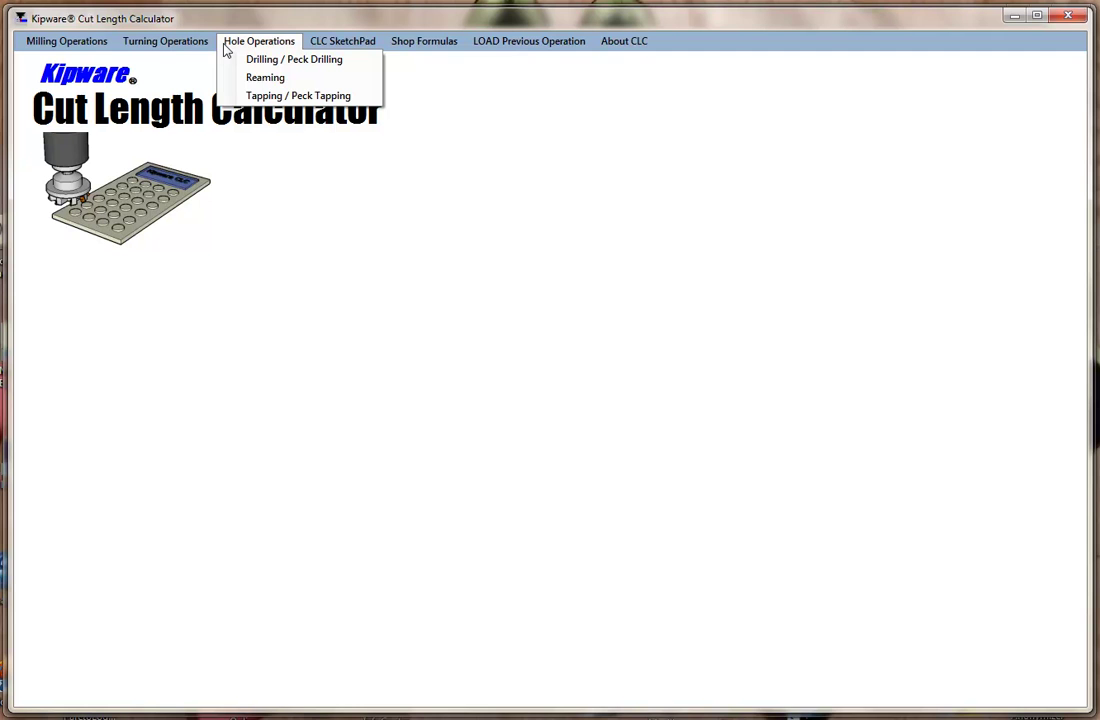
# Open the CLC SketchPad and set the .500 Round Tool from the tool library as the default tool.
pyautogui.click(345, 45)
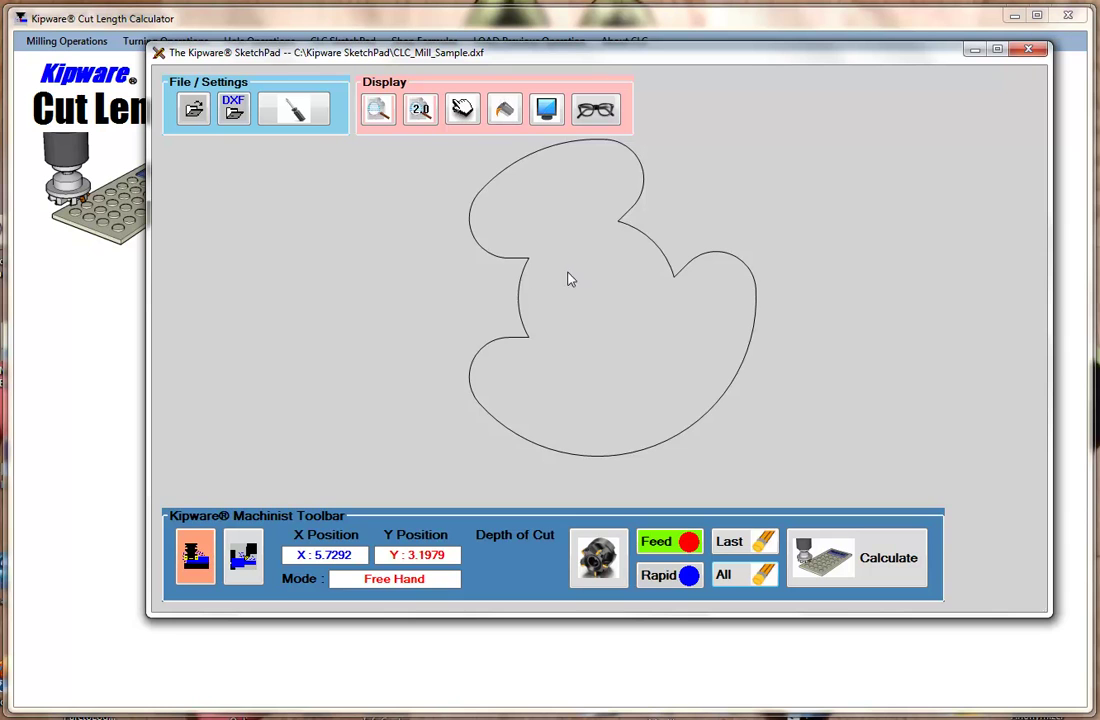
pyautogui.scroll(1, 568, 285)
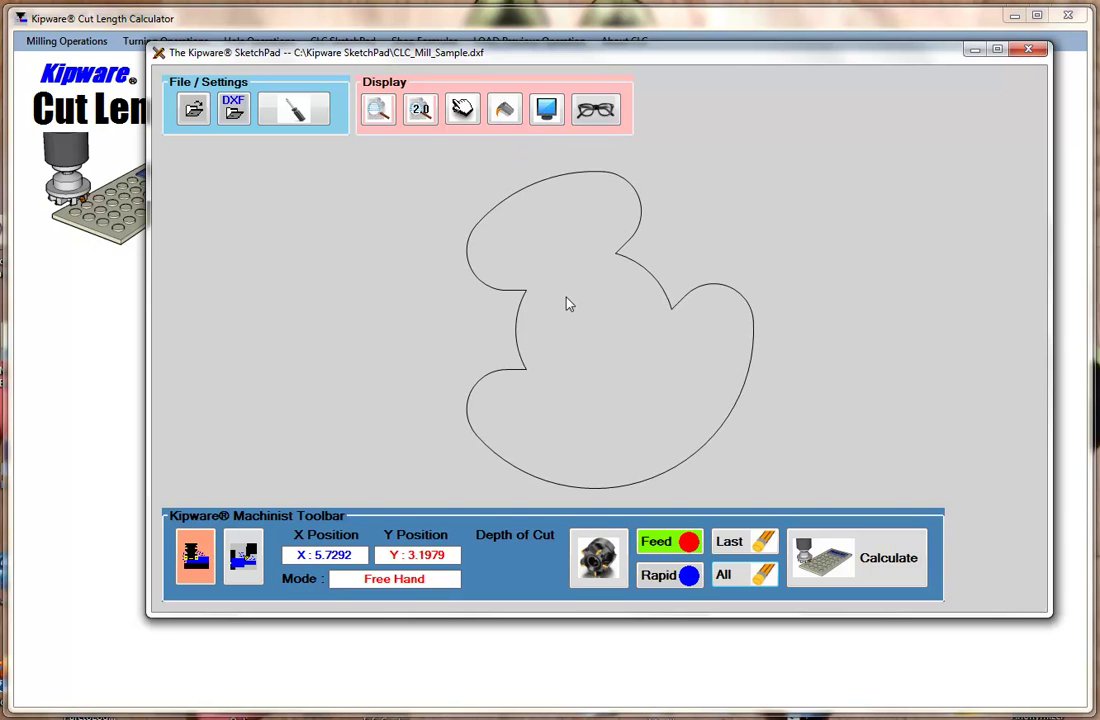
pyautogui.click(608, 540)
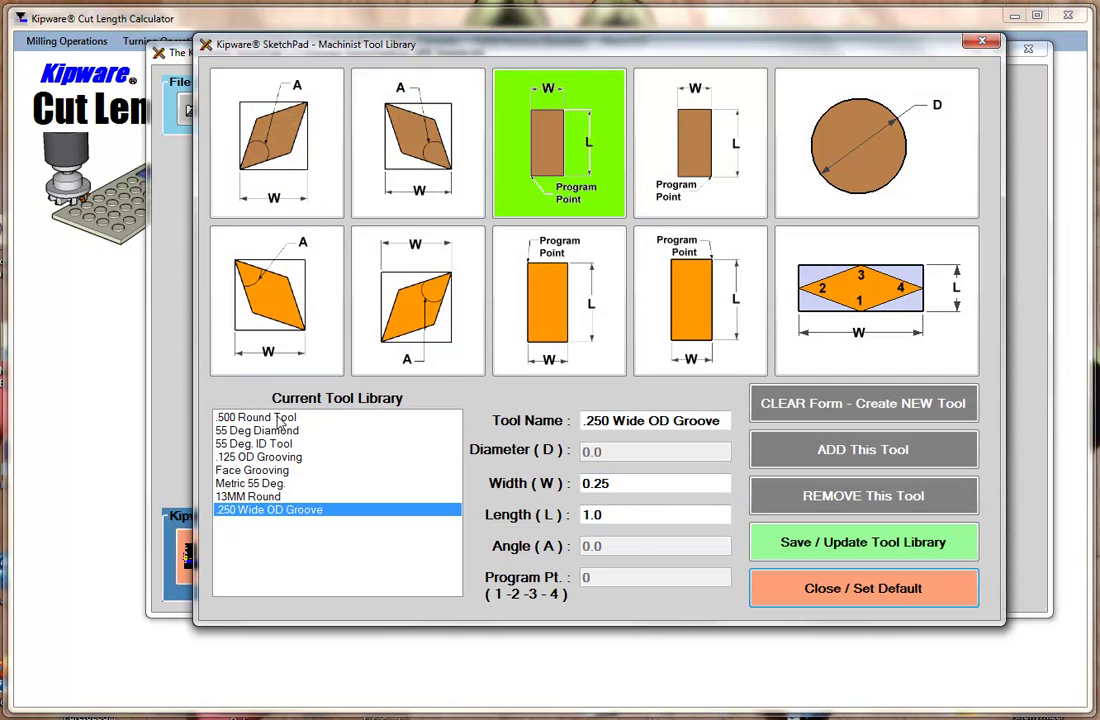
pyautogui.click(258, 417)
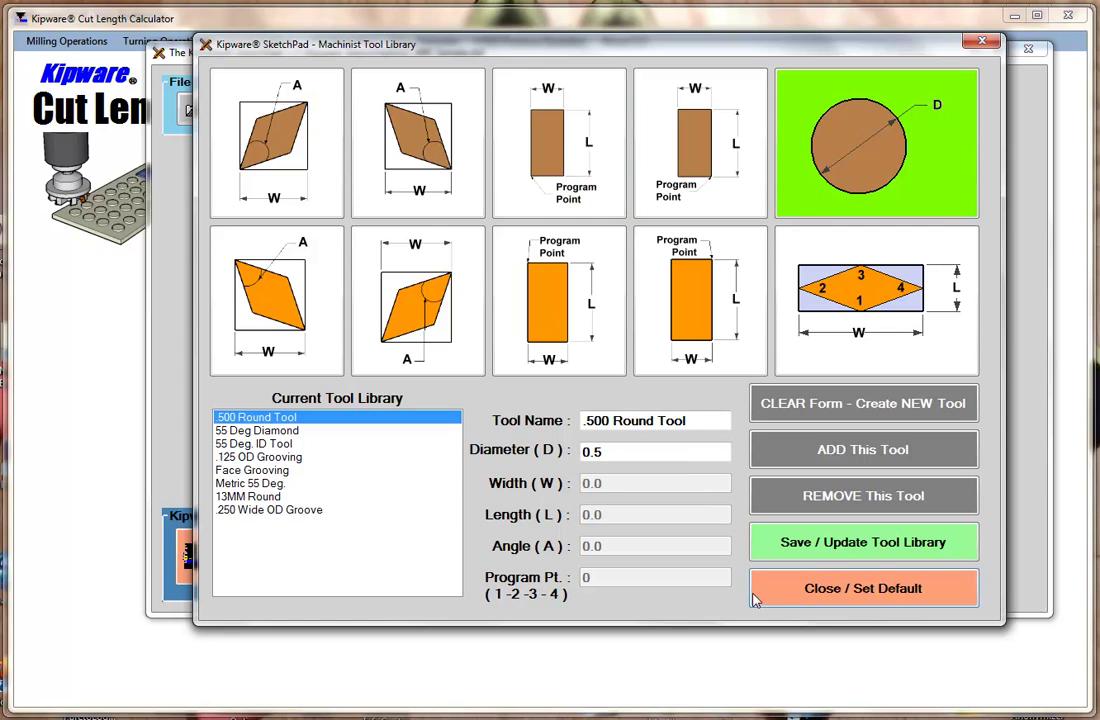
pyautogui.click(756, 593)
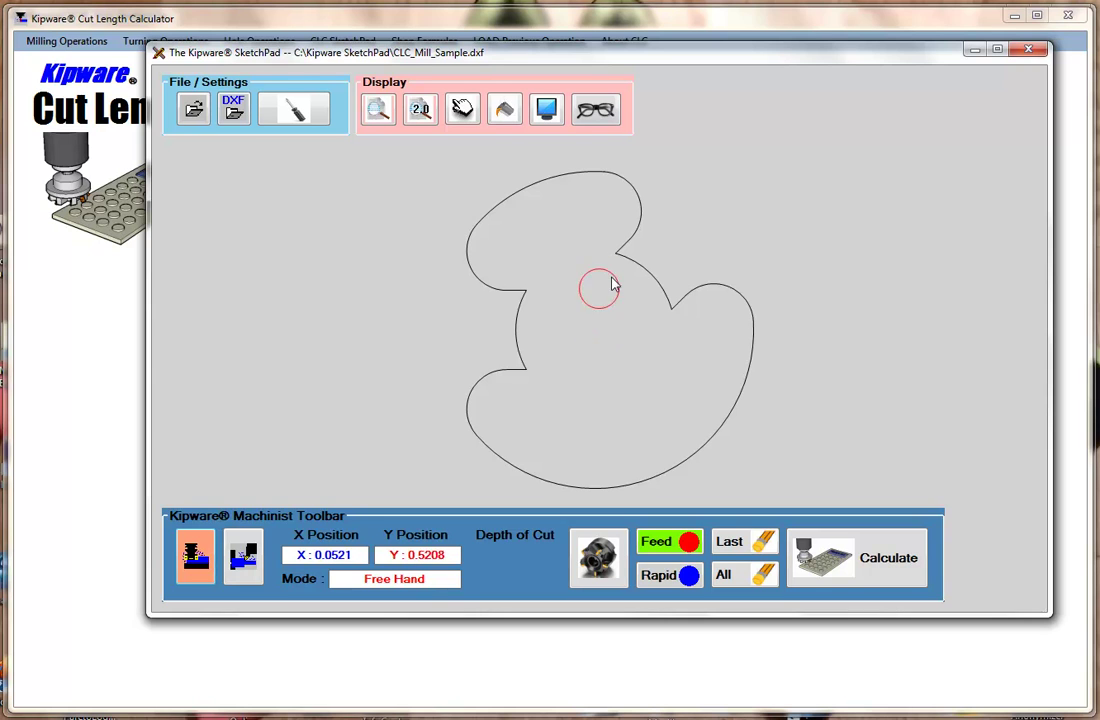
# Trace a freehand feed toolpath inside the pocket contour, starting near its centre and following the wall clockwise all the way around.
pyautogui.click(588, 333)
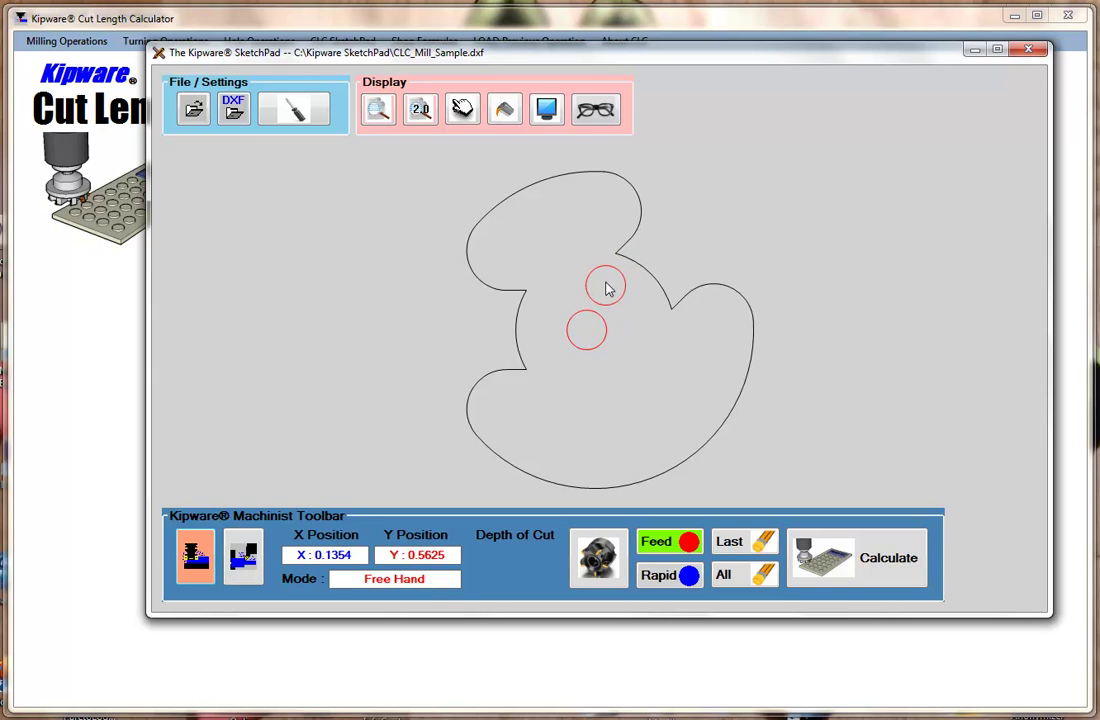
pyautogui.click(606, 277)
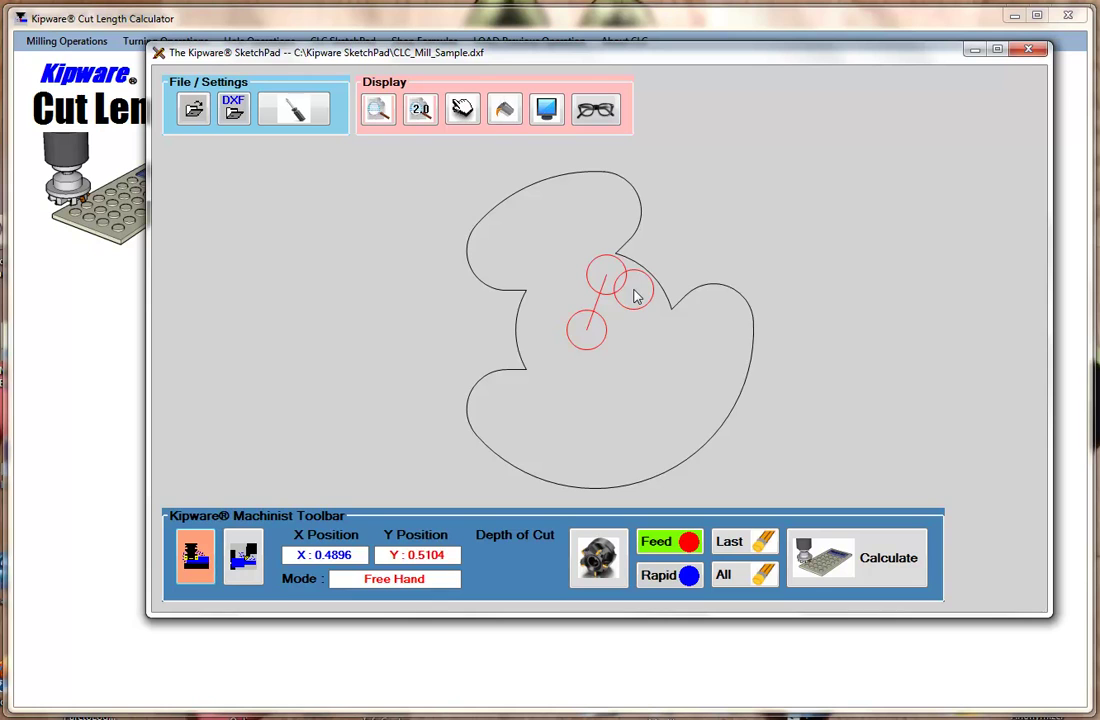
pyautogui.click(633, 289)
pyautogui.click(649, 316)
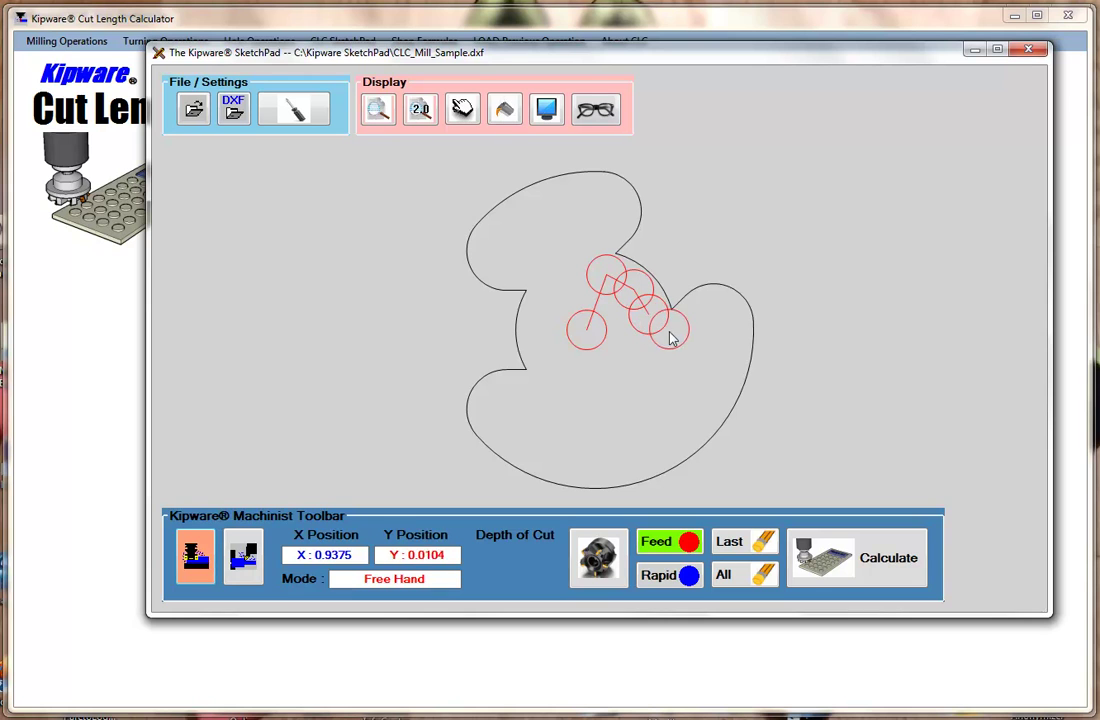
pyautogui.click(670, 335)
pyautogui.click(697, 327)
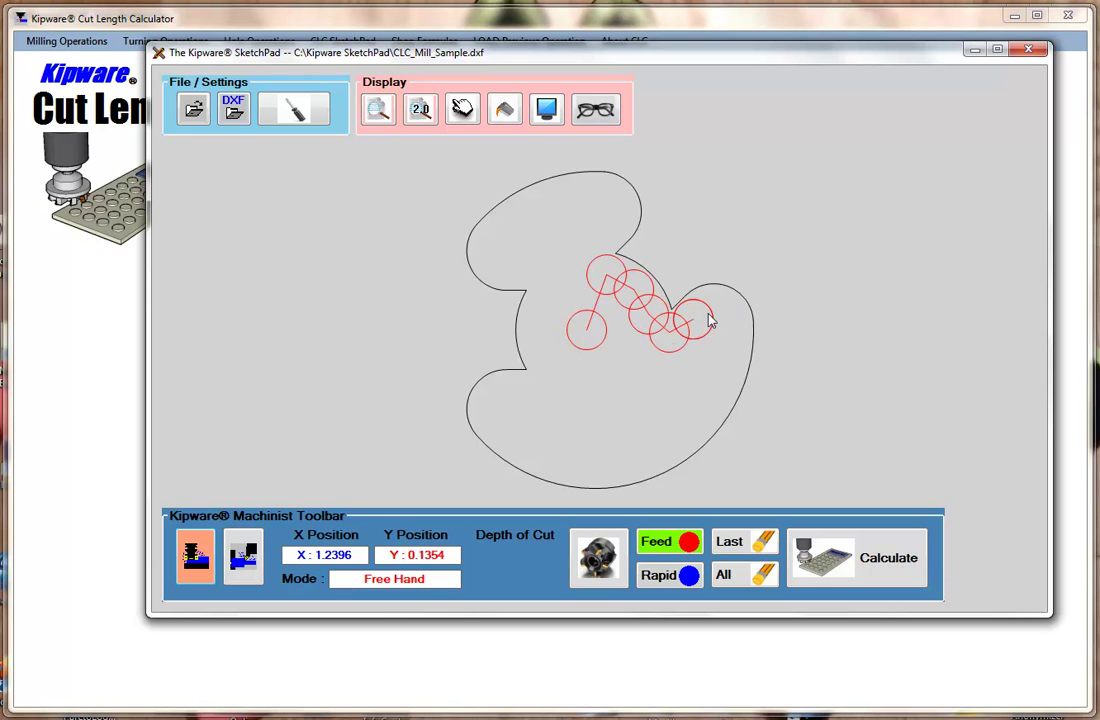
pyautogui.click(718, 314)
pyautogui.click(728, 324)
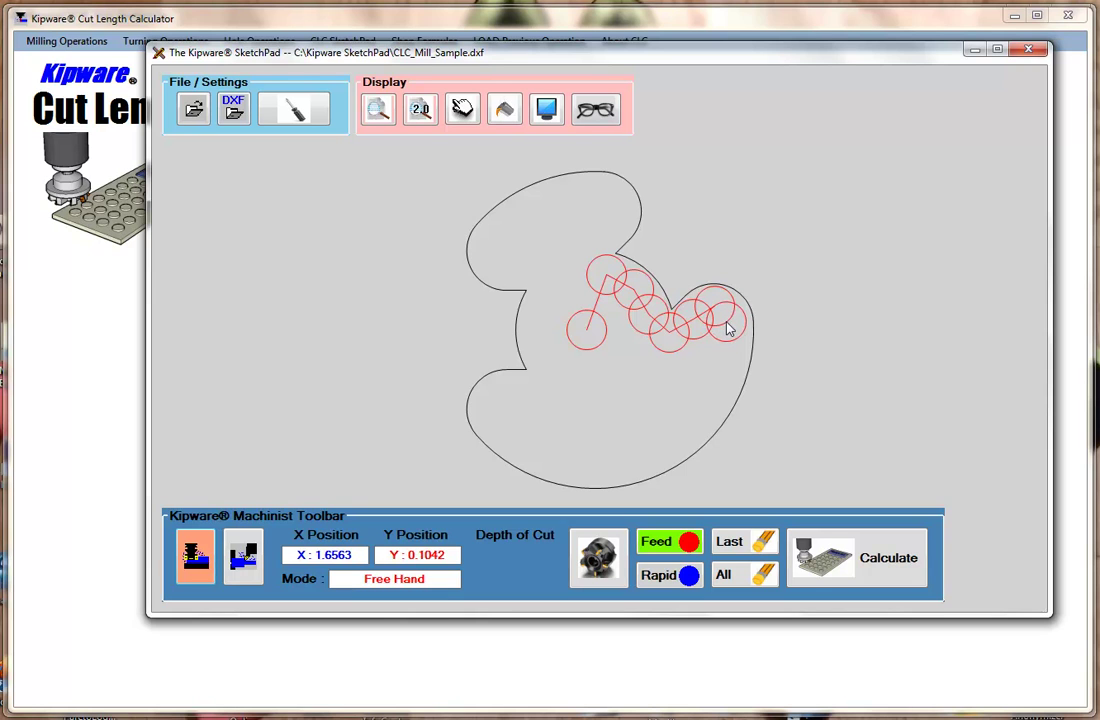
pyautogui.click(728, 354)
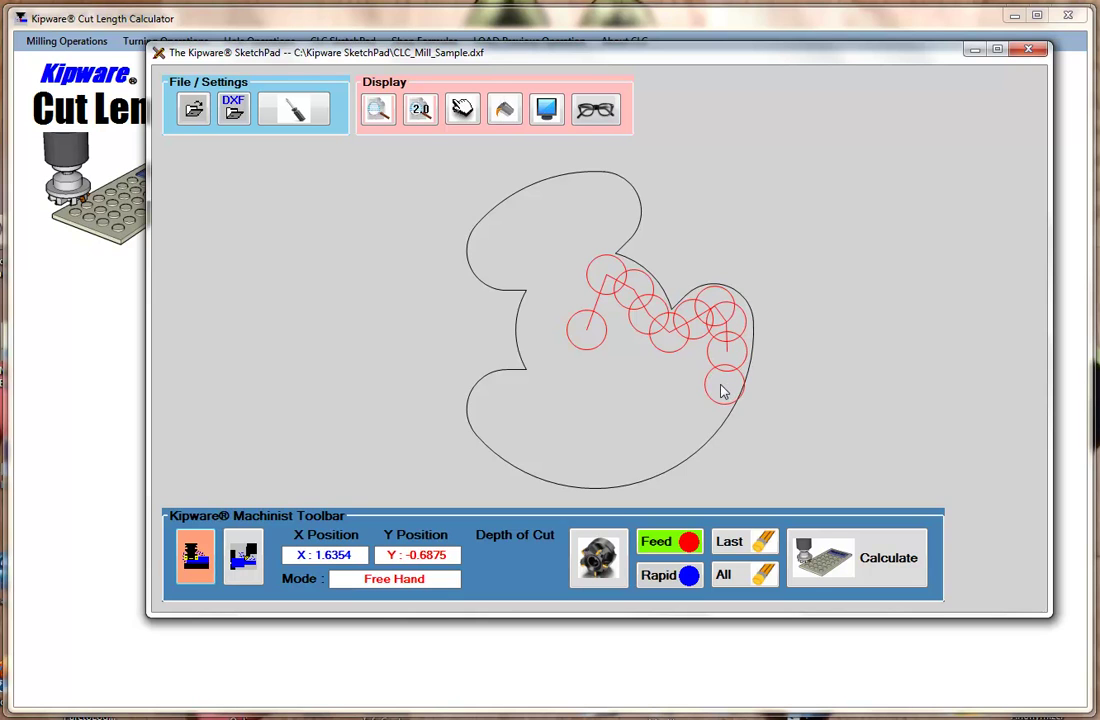
pyautogui.click(720, 385)
pyautogui.click(704, 413)
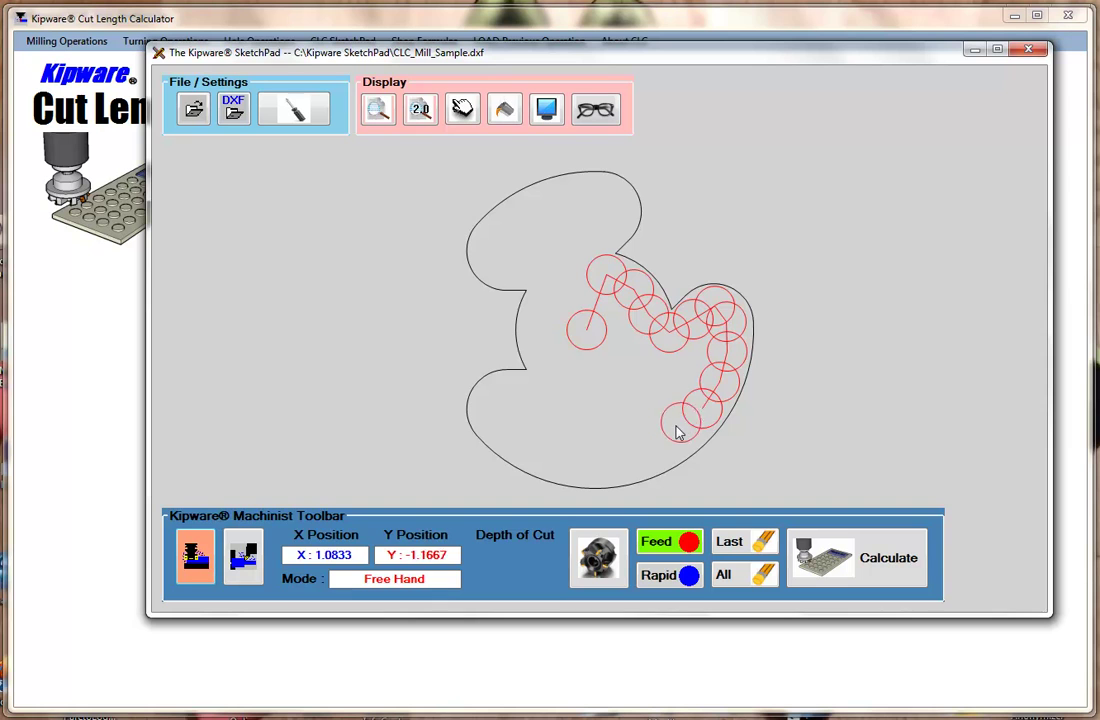
pyautogui.click(679, 436)
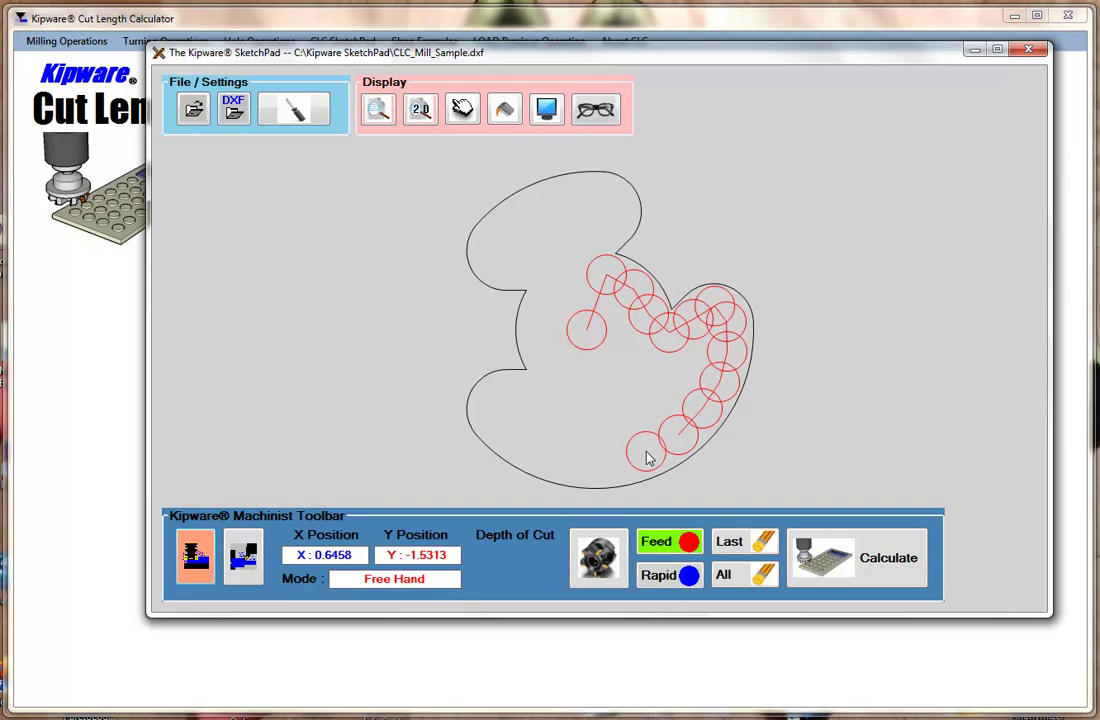
pyautogui.click(647, 449)
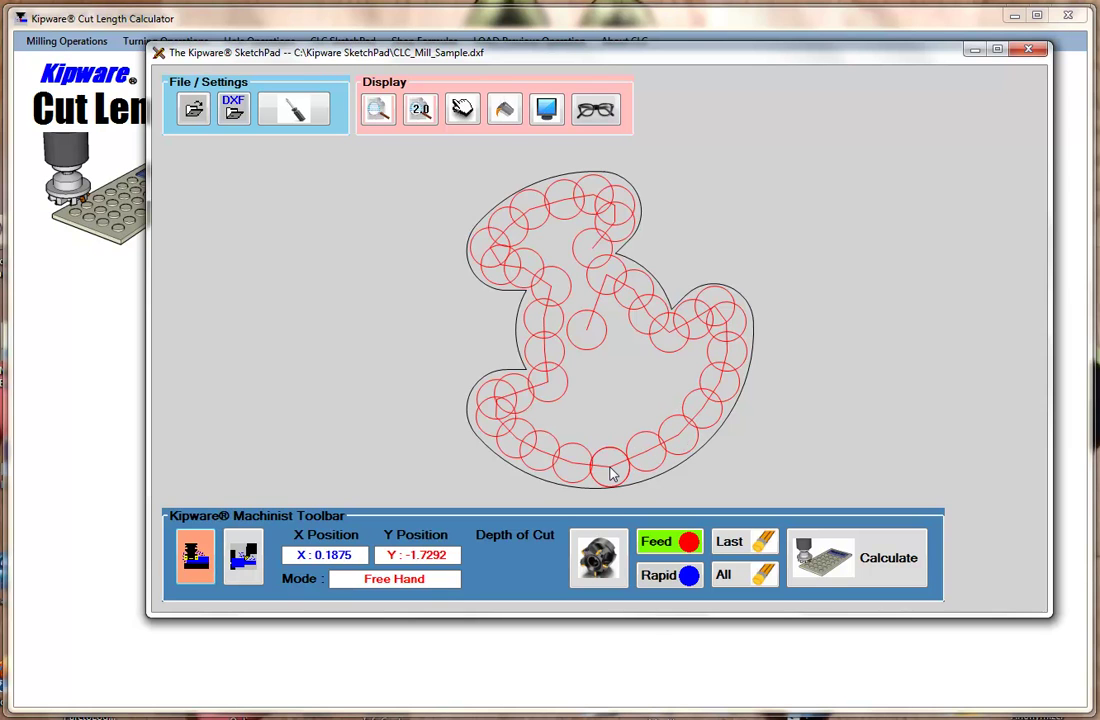
pyautogui.click(612, 474)
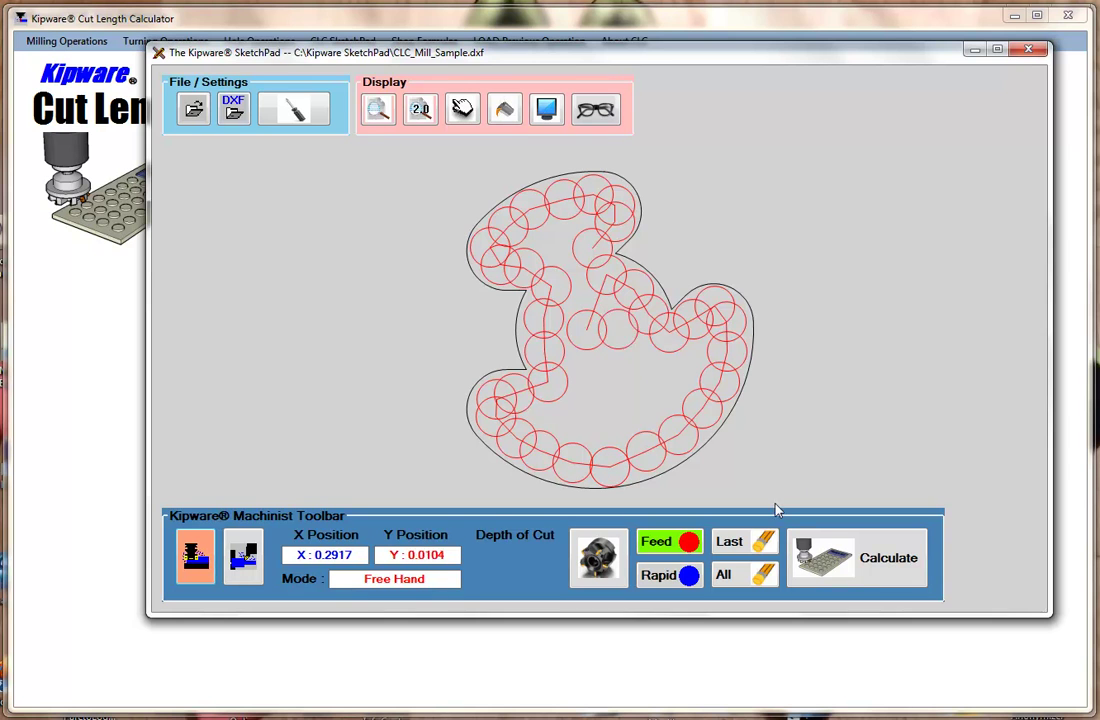
# Calculate the cut length of the sketched toolpath with a total depth to machine of .500 and a depth of cut in Z of .100.
pyautogui.click(870, 580)
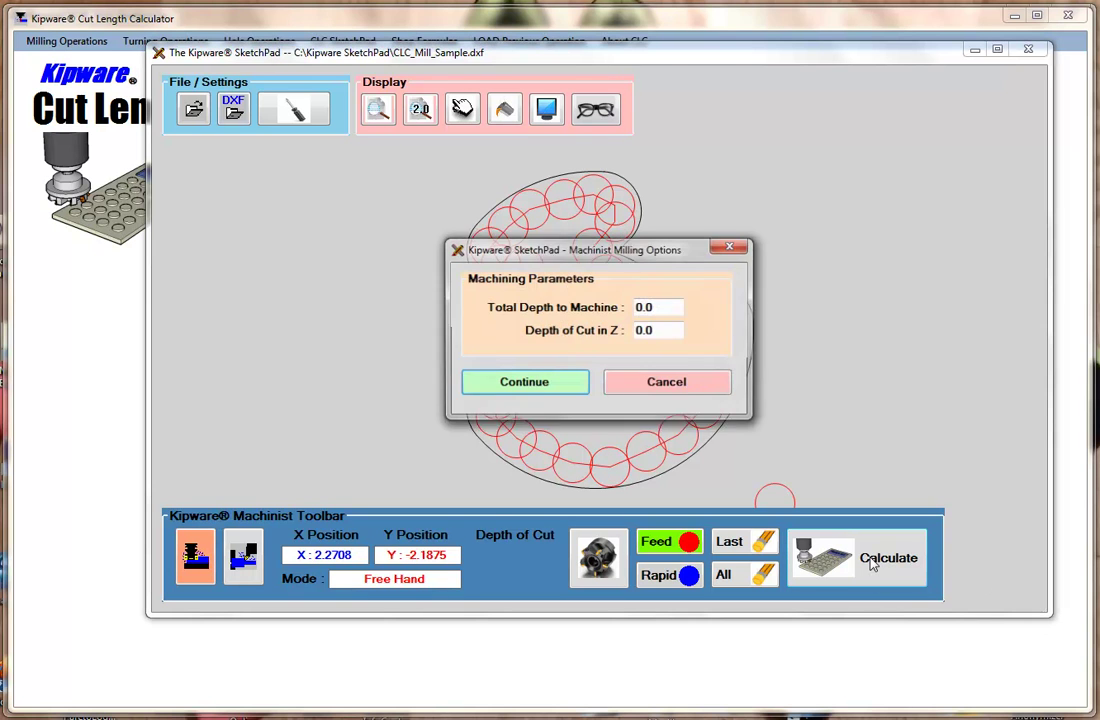
pyautogui.doubleClick(672, 311)
pyautogui.press('BackSpace')
pyautogui.write('.500')
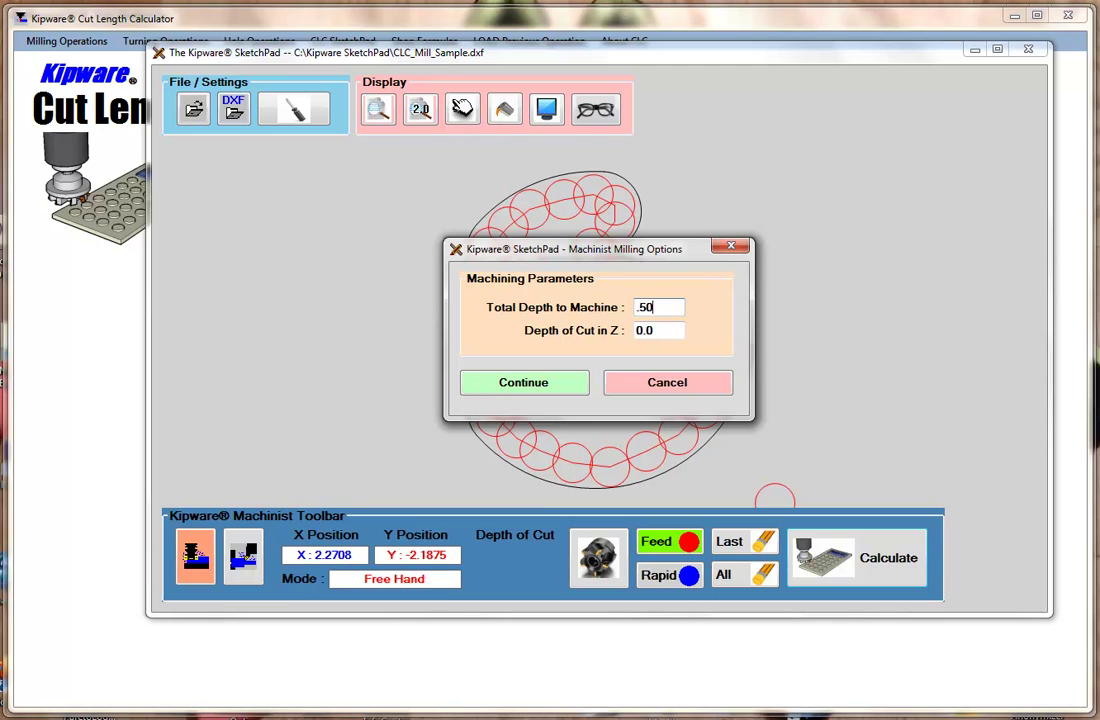
pyautogui.press('Tab')
pyautogui.write('.100')
pyautogui.click(557, 385)
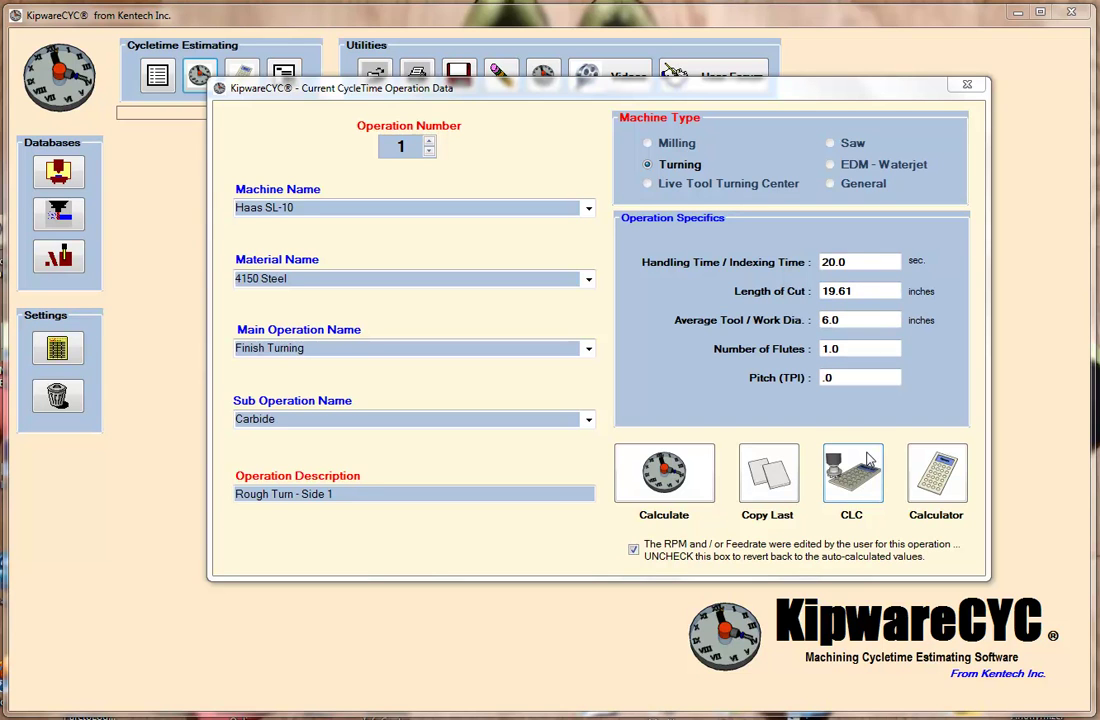
# Close the operation data and review the operations list, filtered to the Haas VF-1 machine and with all machines shown.
pyautogui.click(967, 85)
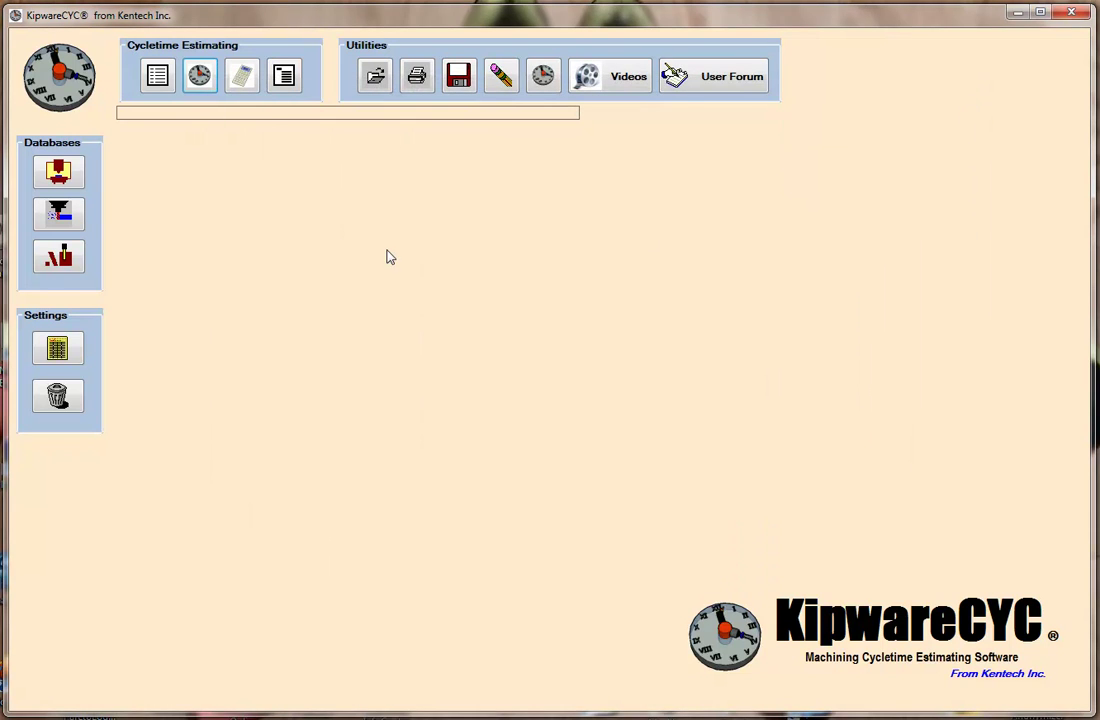
pyautogui.click(283, 75)
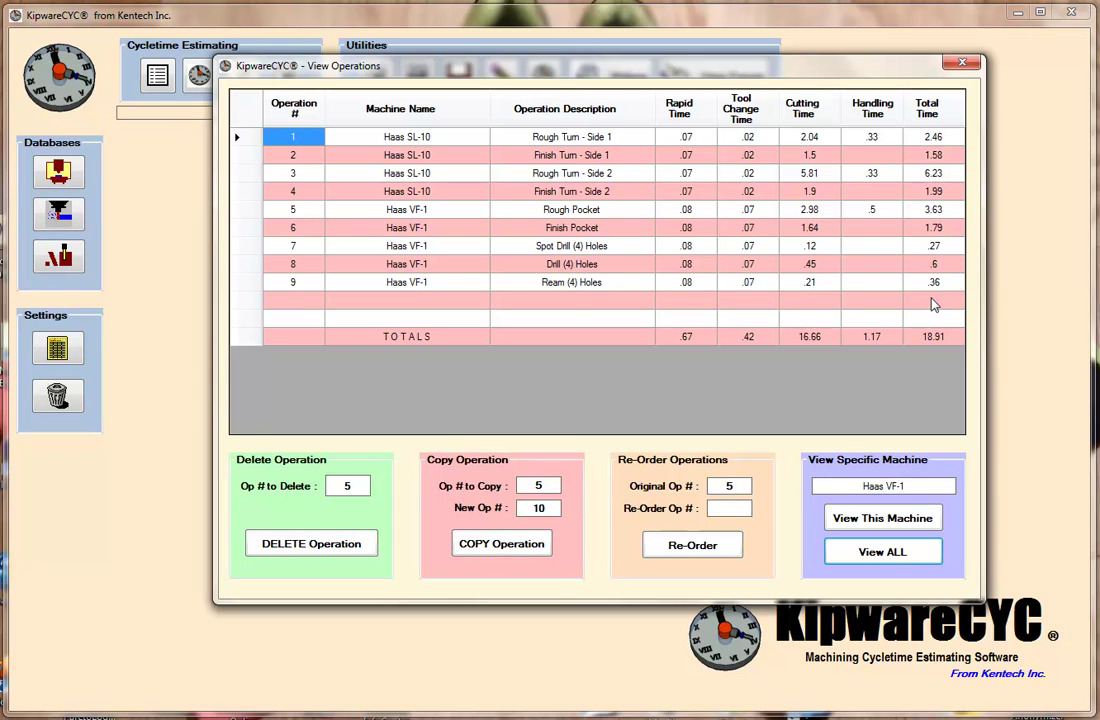
pyautogui.click(400, 209)
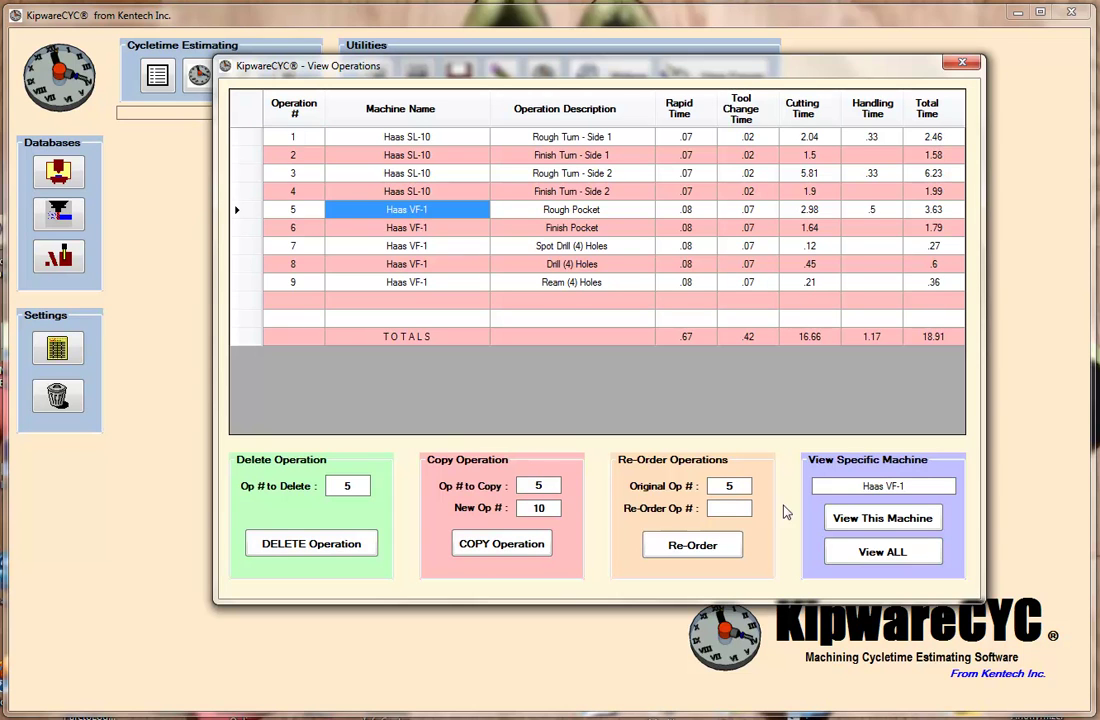
pyautogui.click(873, 518)
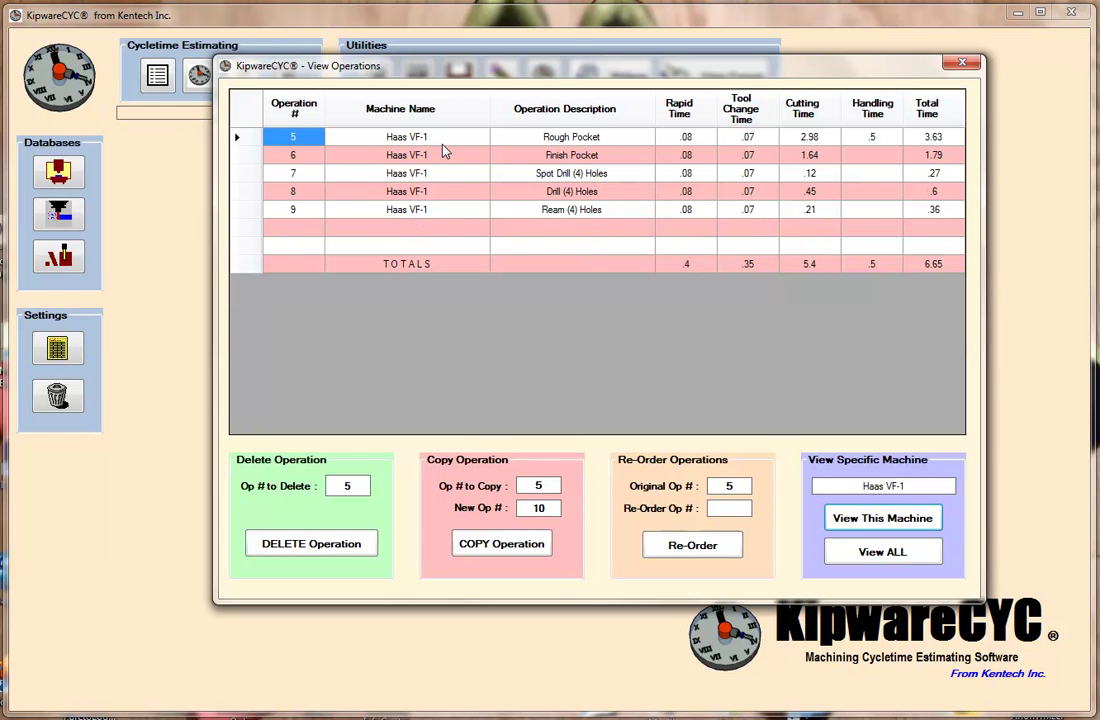
pyautogui.click(880, 552)
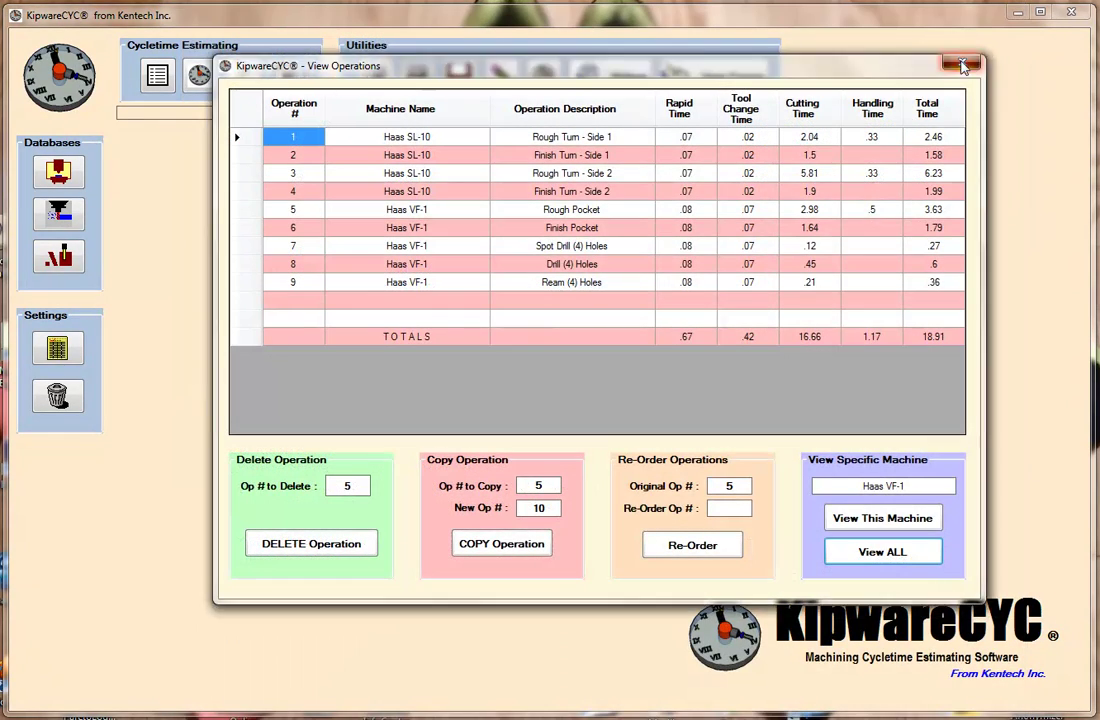
pyautogui.click(962, 63)
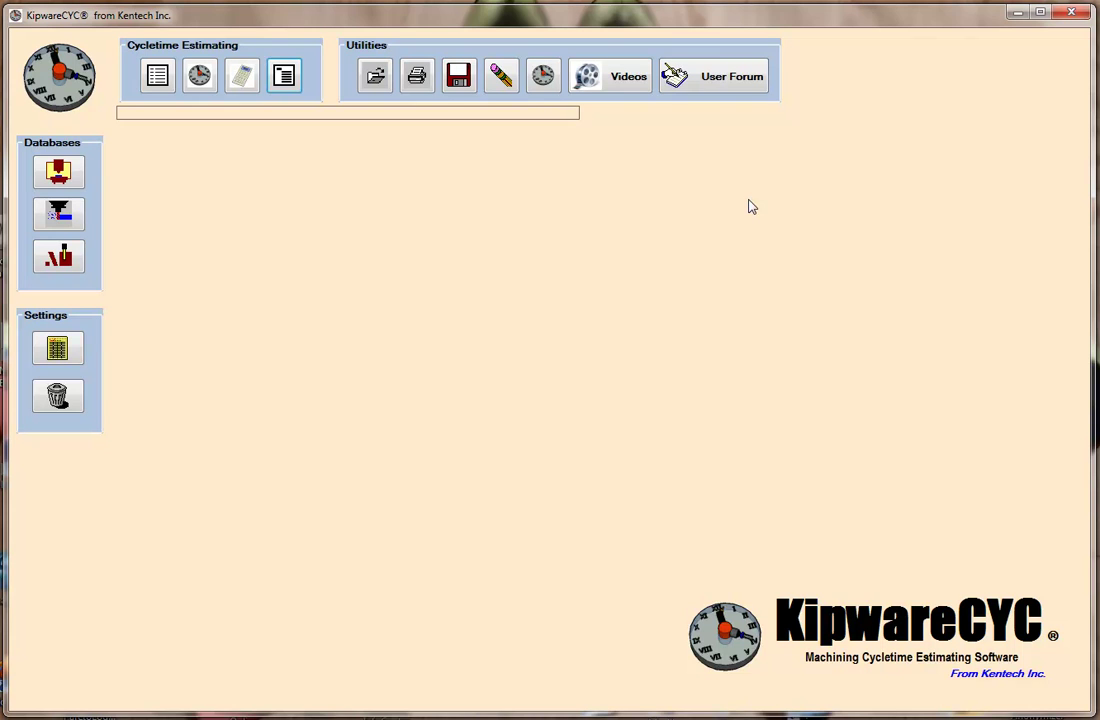